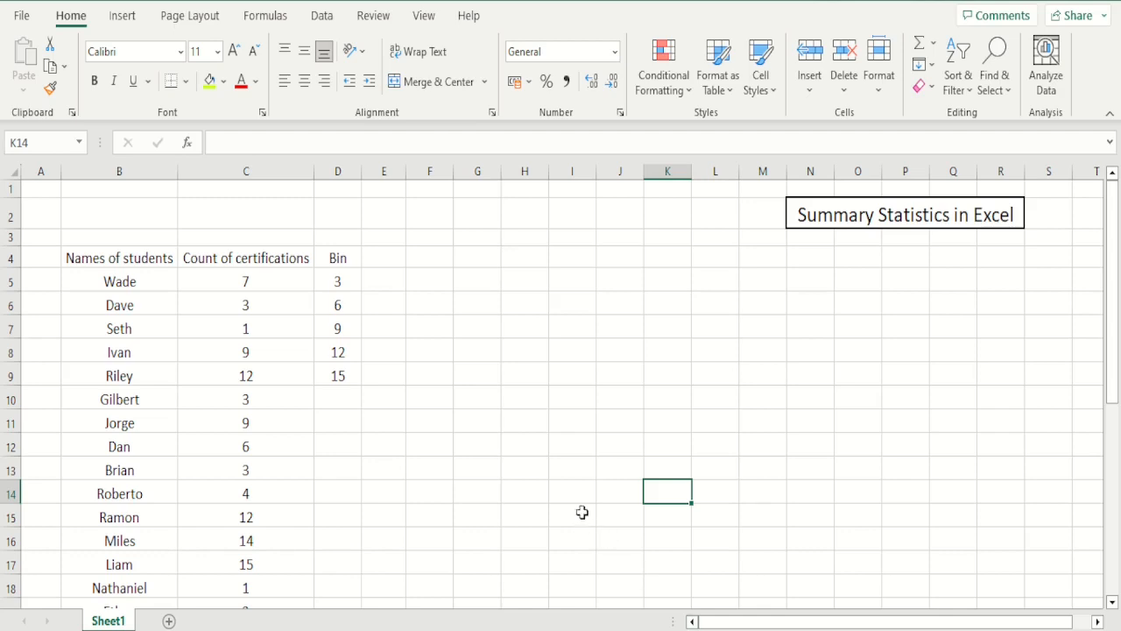
Start the Descriptive Statistics tool from the Data Analysis add-in
click(552, 446)
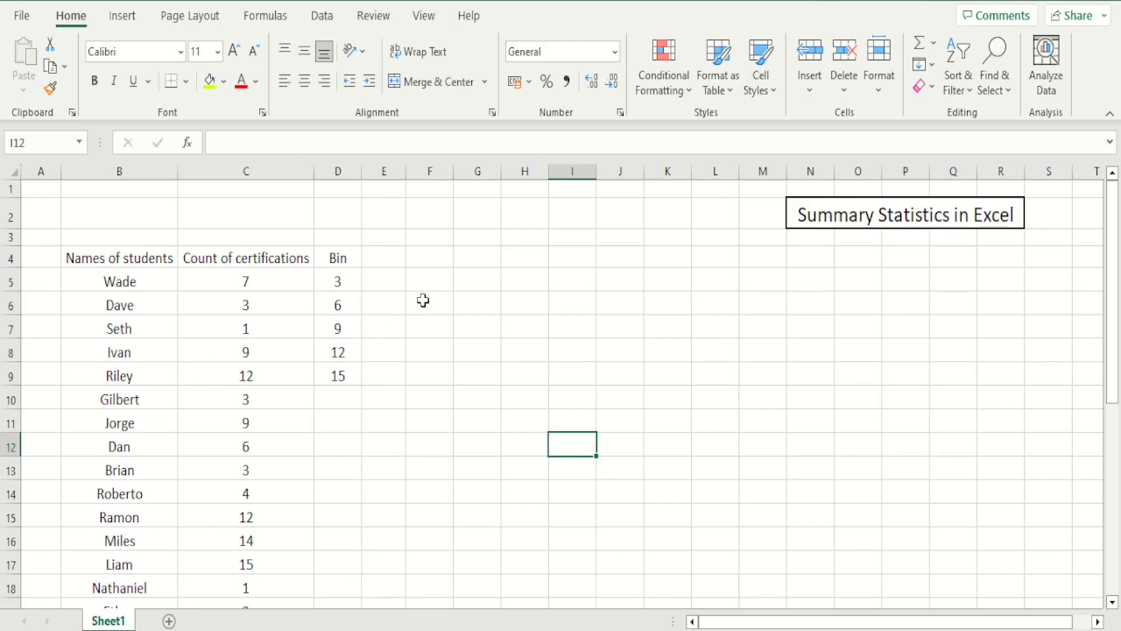
click(322, 15)
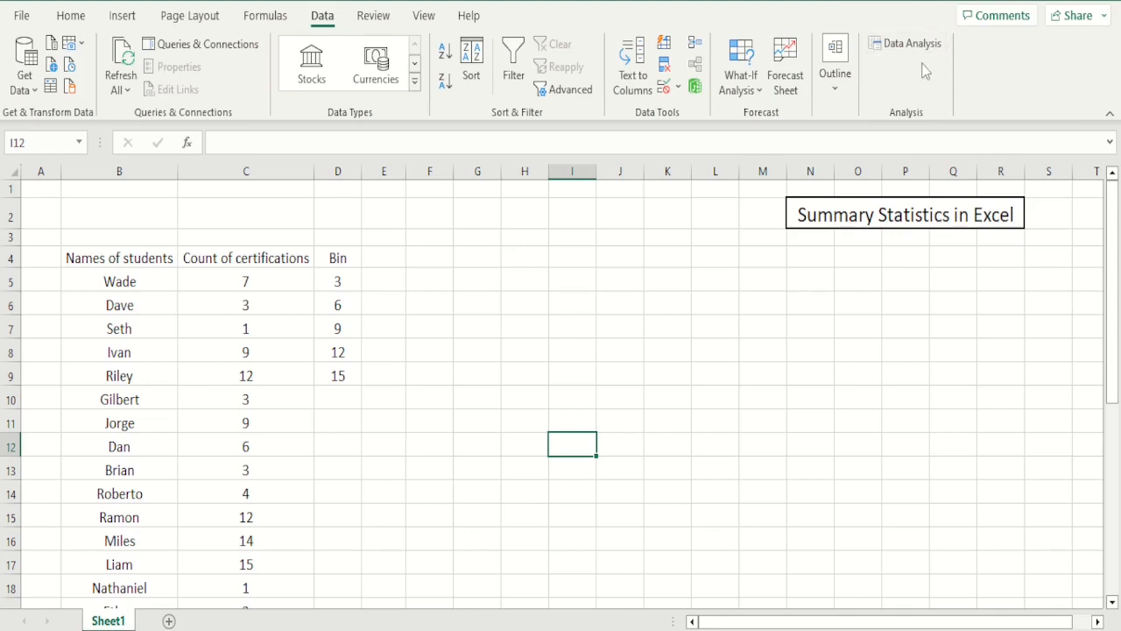
click(529, 351)
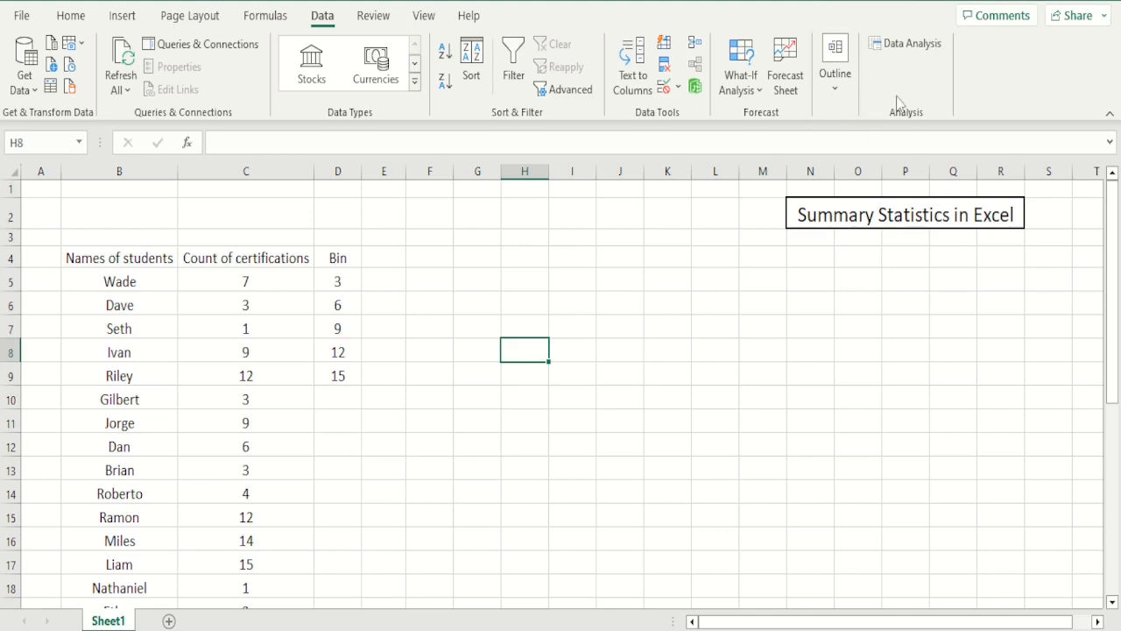
click(916, 49)
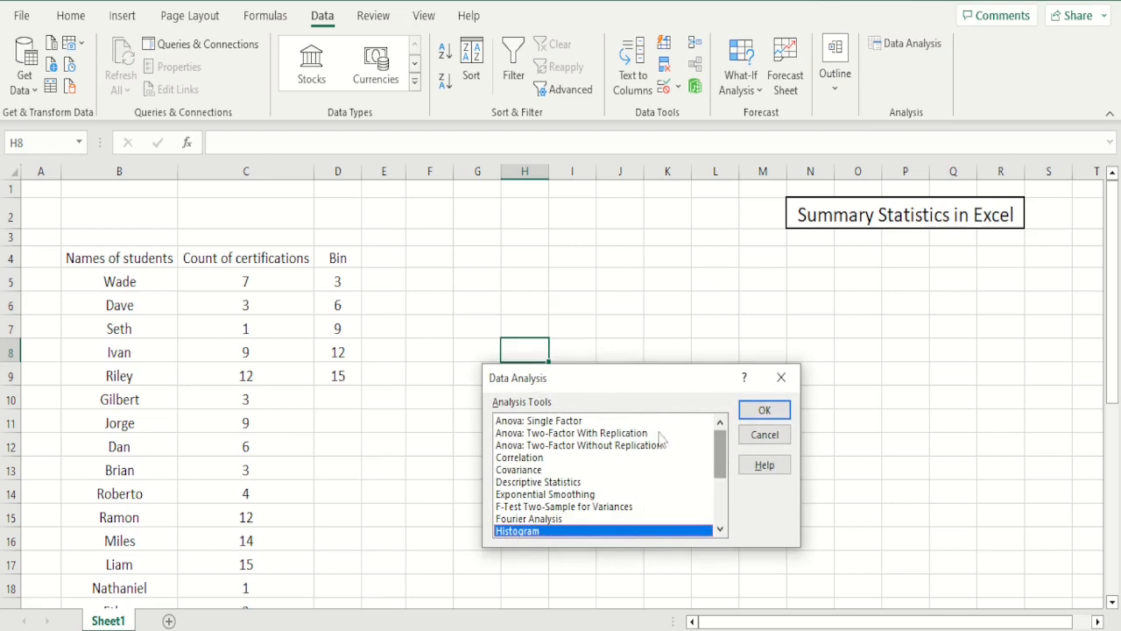
click(559, 424)
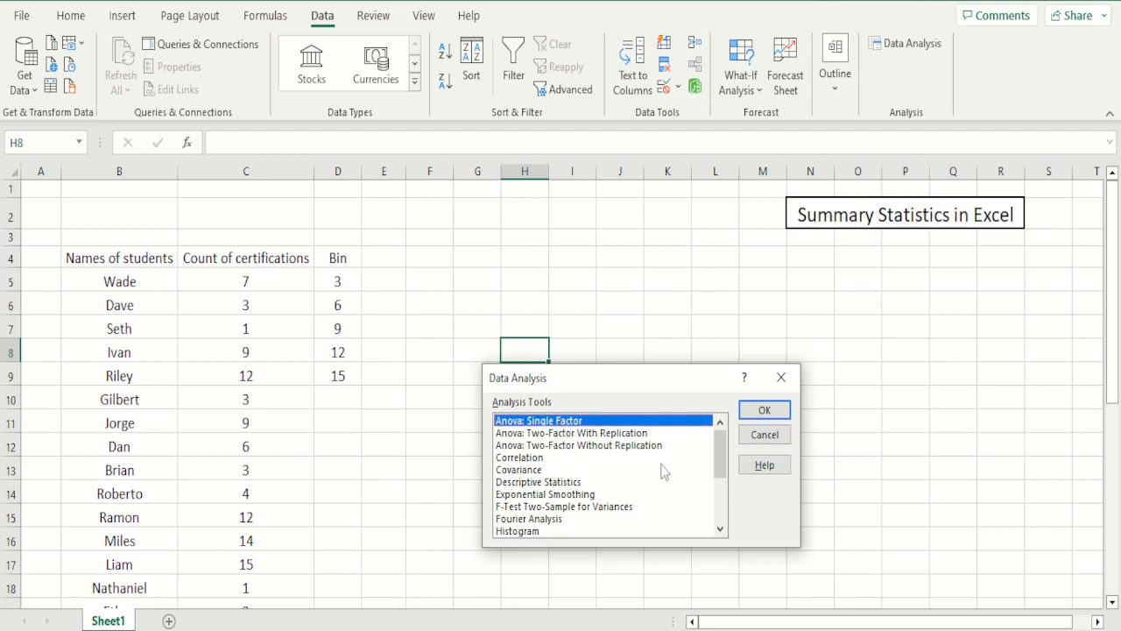
click(558, 483)
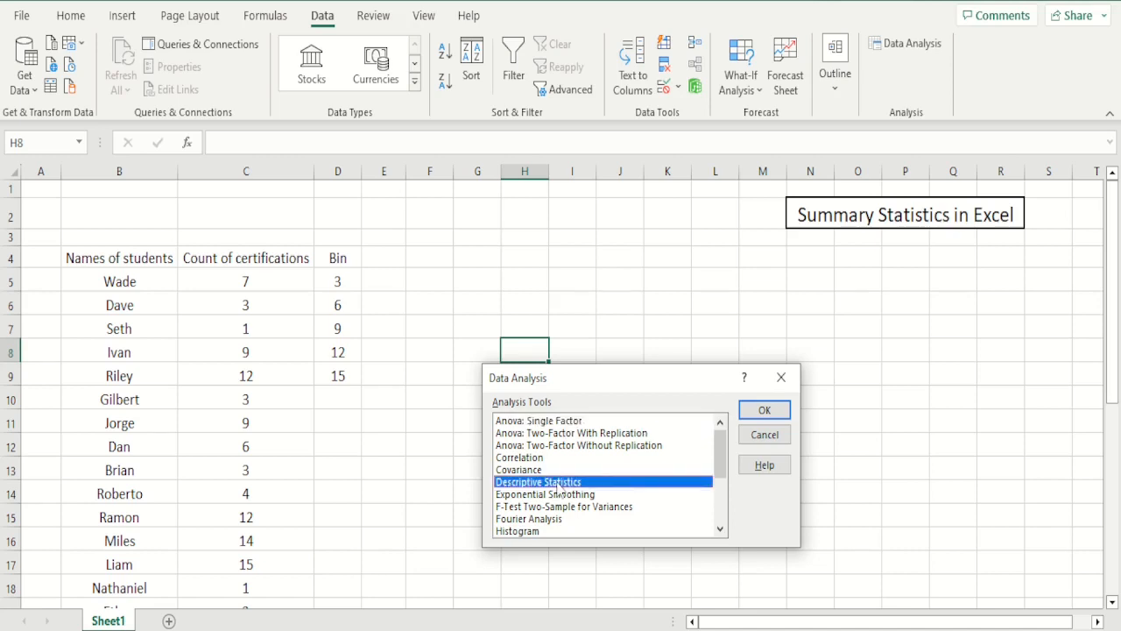
click(765, 411)
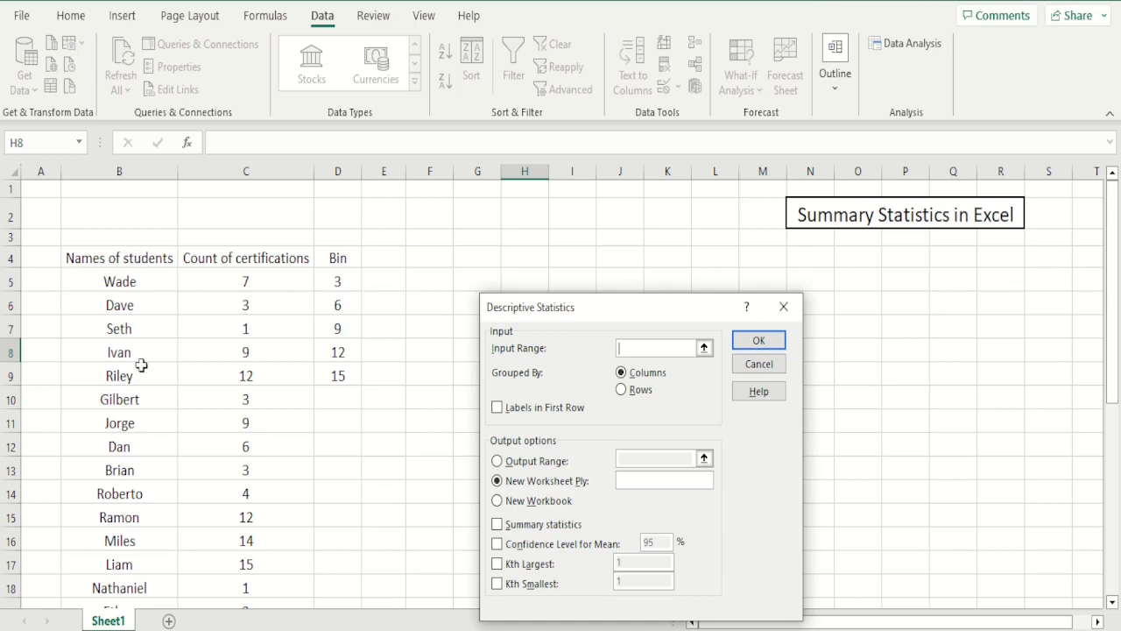
click(263, 280)
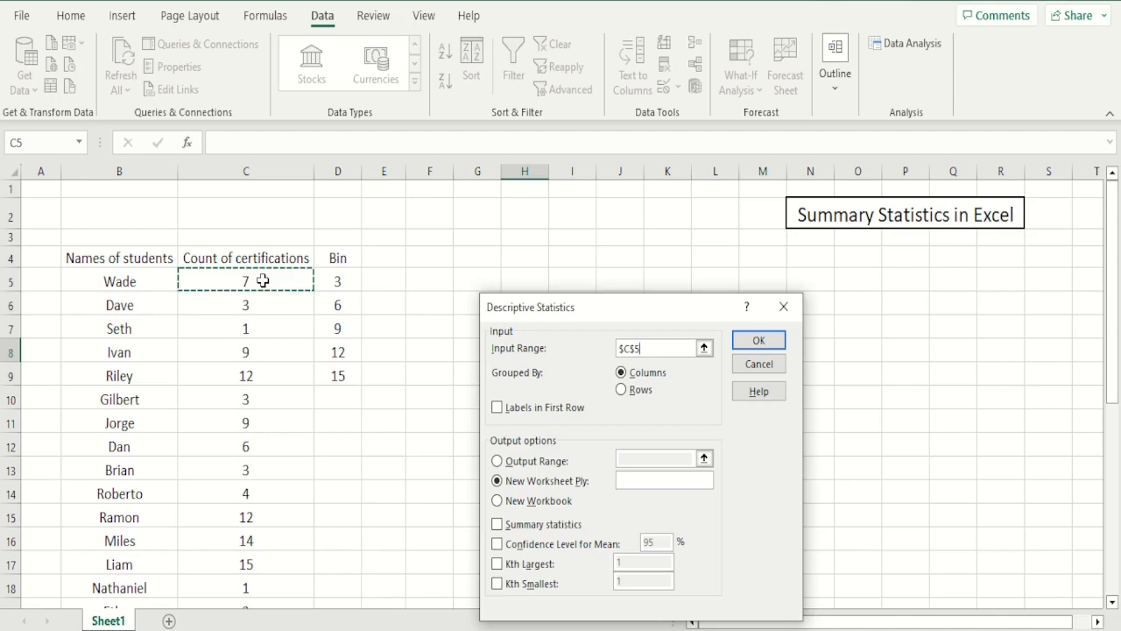
key(ctrl+shift+Down)
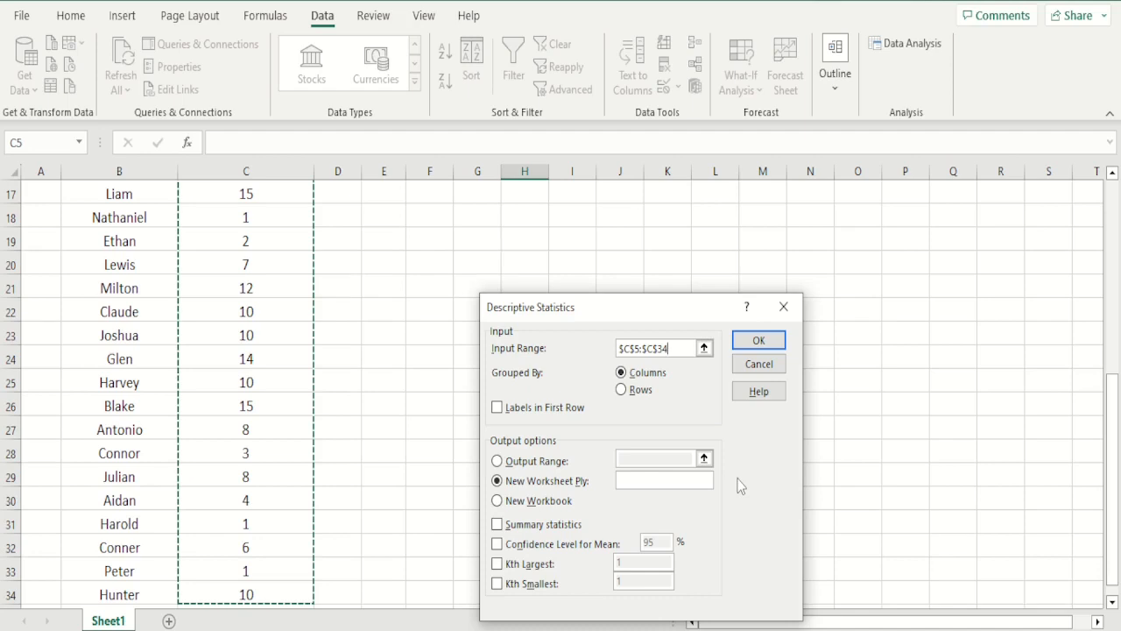
drag(1116, 424, 1117, 230)
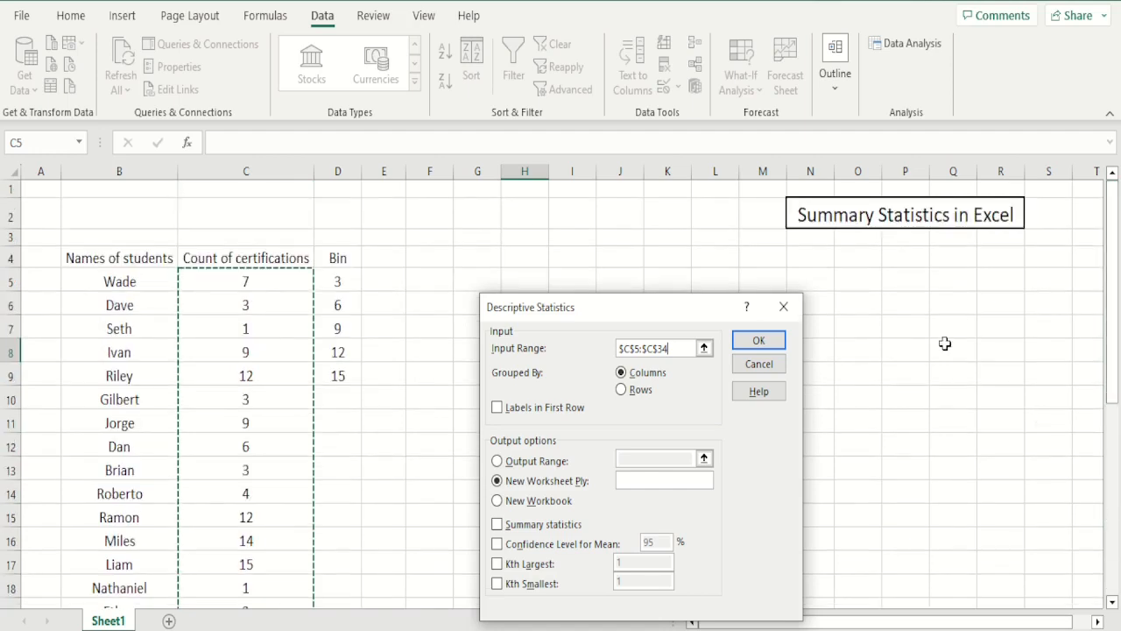
click(444, 259)
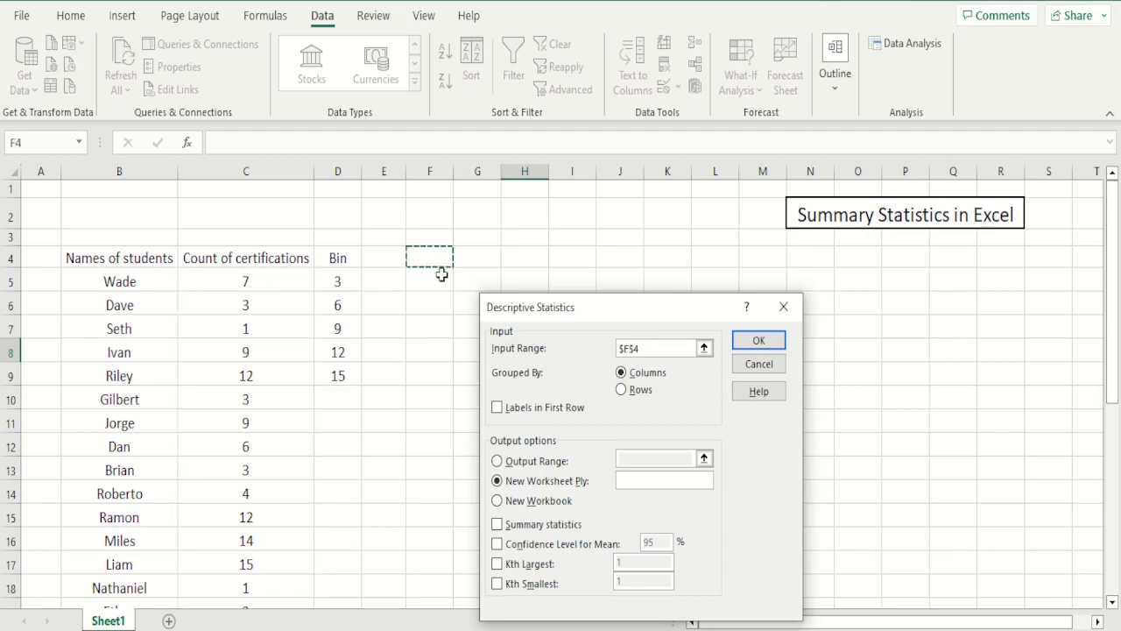
click(439, 282)
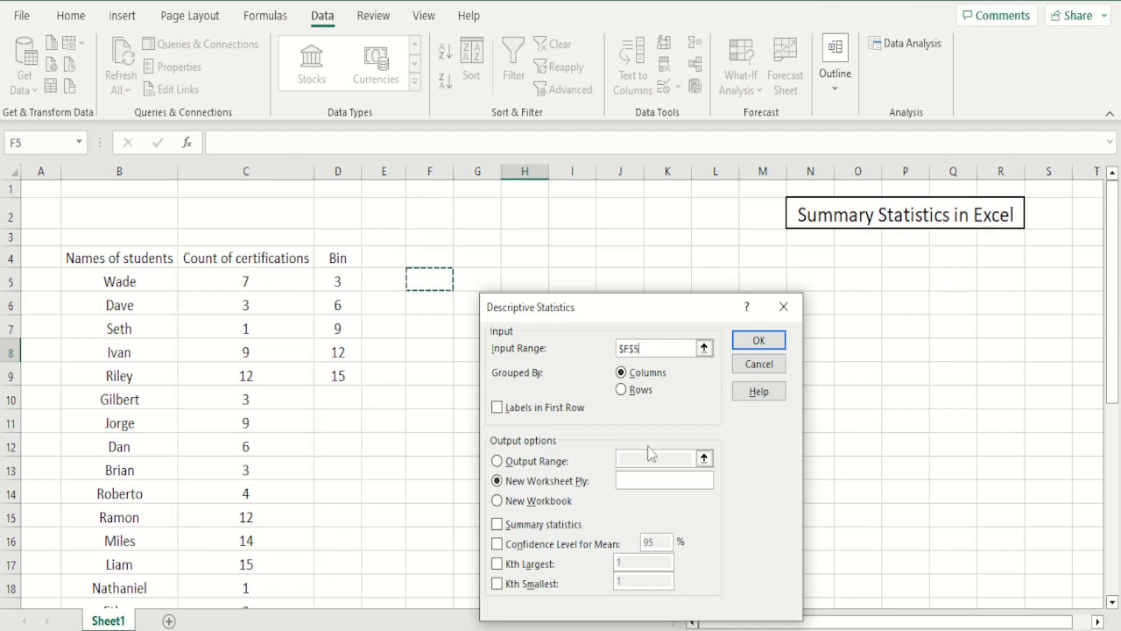
key(BackSpace)
key(BackSpace)
key(BackSpace)
key(BackSpace)
Set the Descriptive Statistics input range to the certification counts in C5:C34 and the output range to F5
click(226, 278)
key(ctrl+shift+Down)
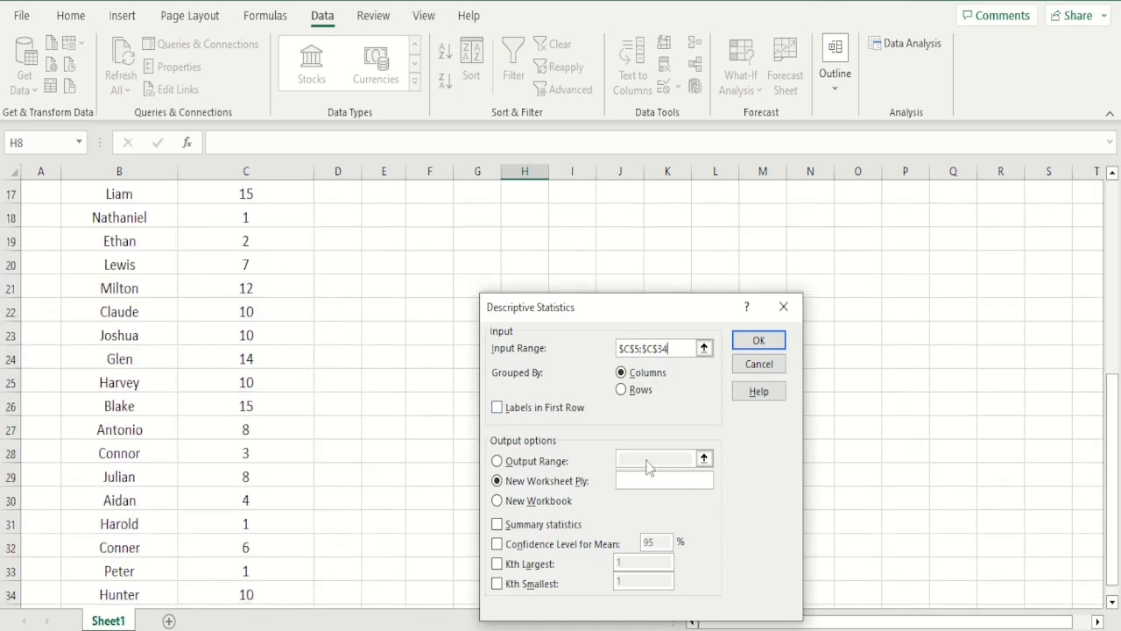
click(497, 461)
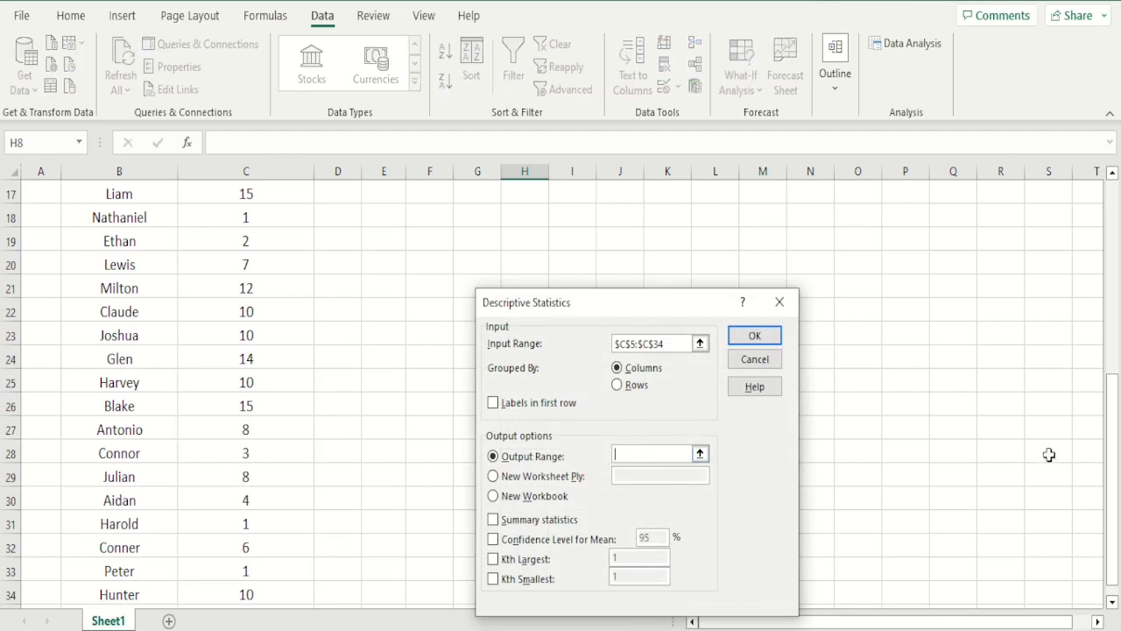
drag(1110, 479, 1108, 305)
click(439, 239)
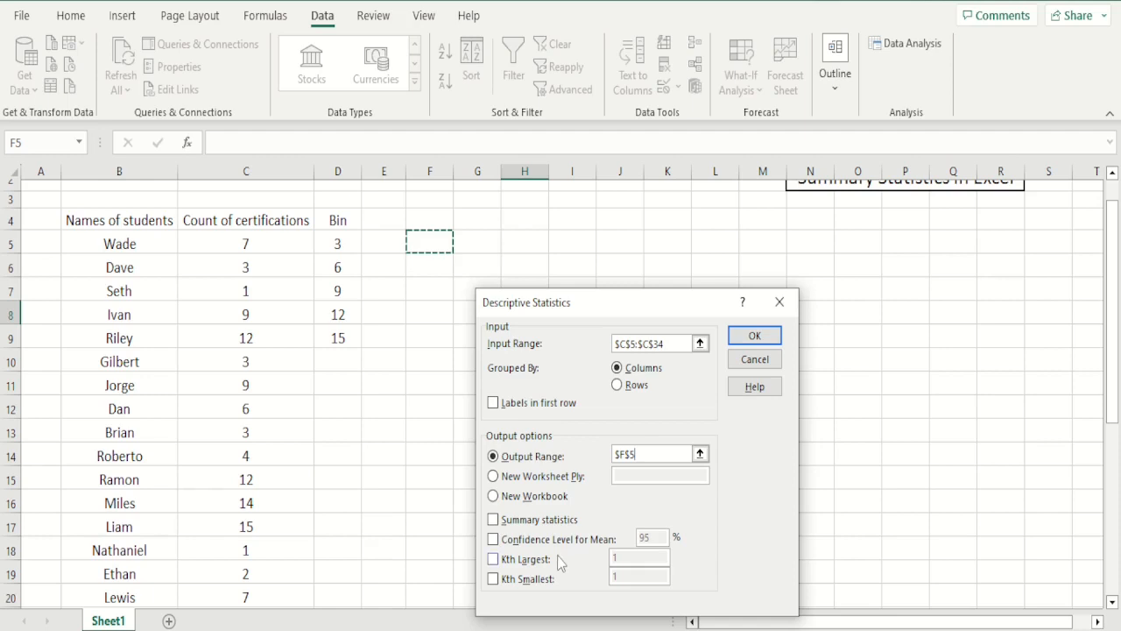
Include summary statistics, generate the results, and fit column F's width to the statistic labels
click(493, 520)
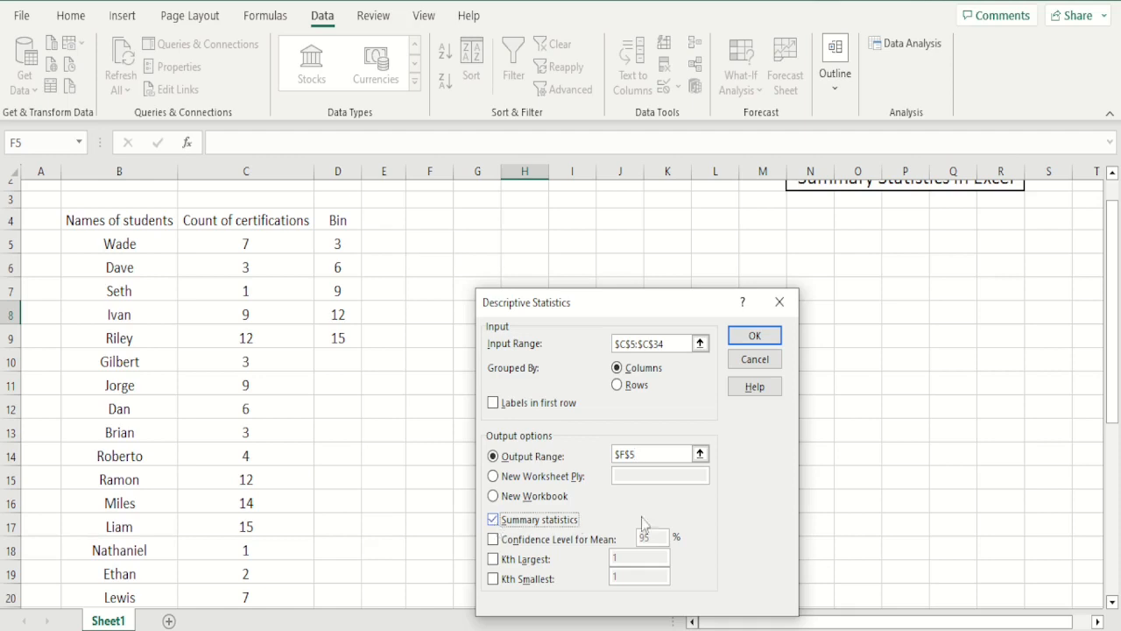
click(760, 338)
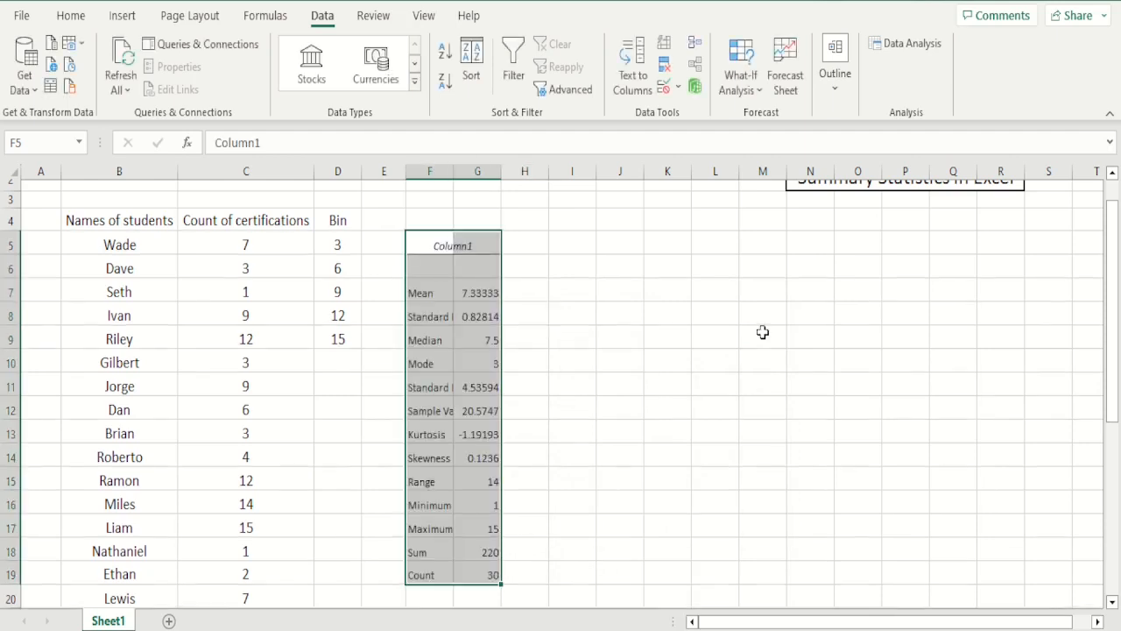
double_click(453, 171)
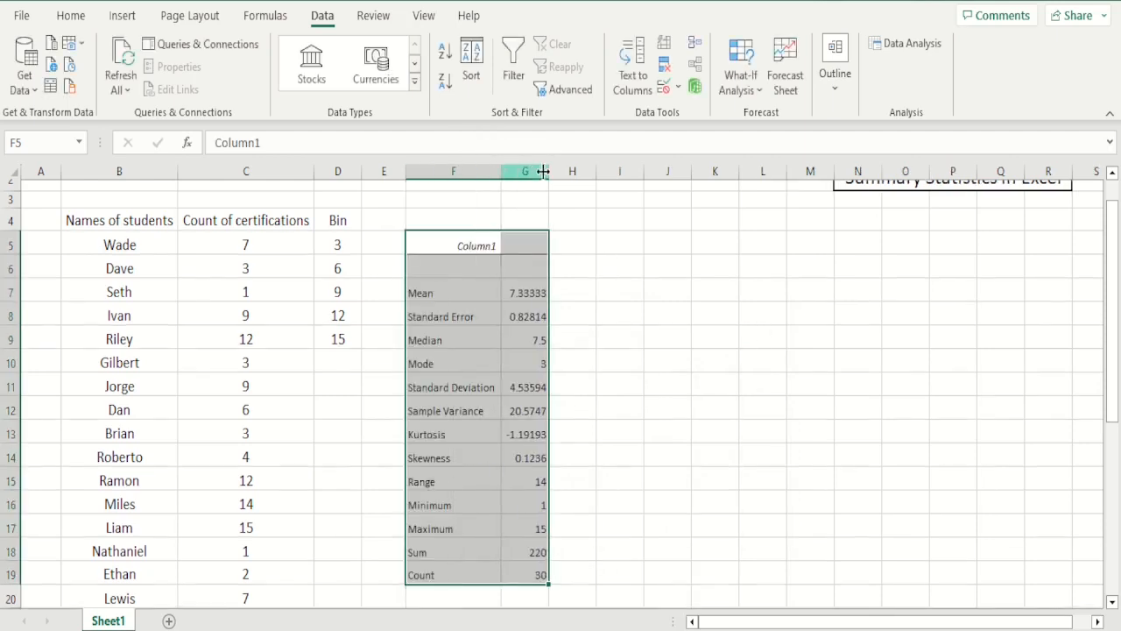
click(666, 307)
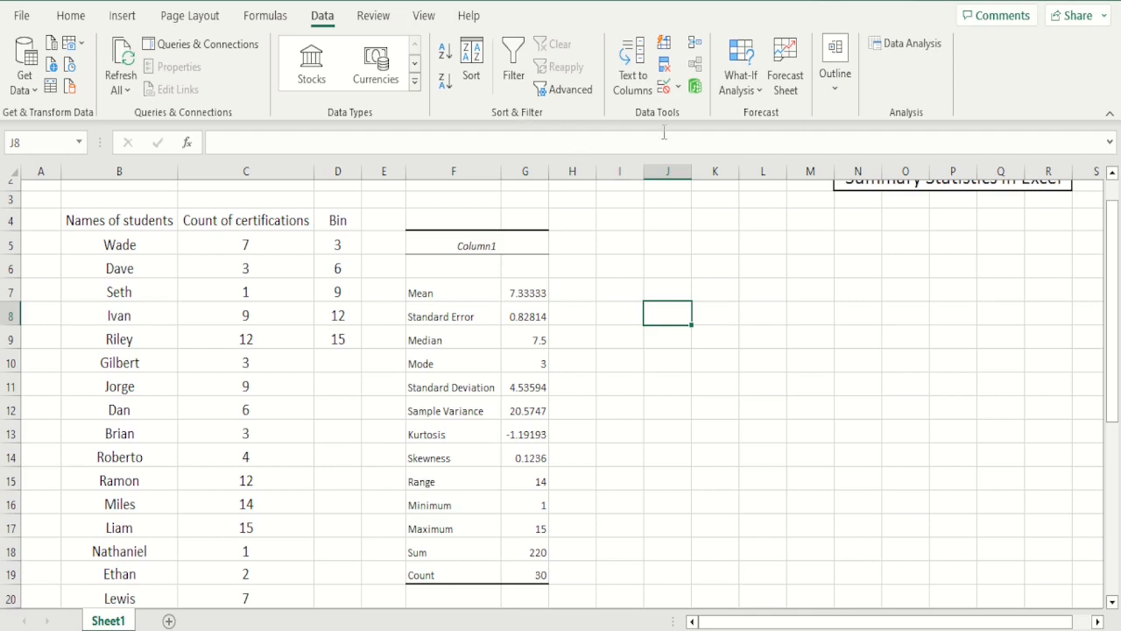
Start a Histogram data analysis with the certification counts in C5:C34 as the input range
click(934, 51)
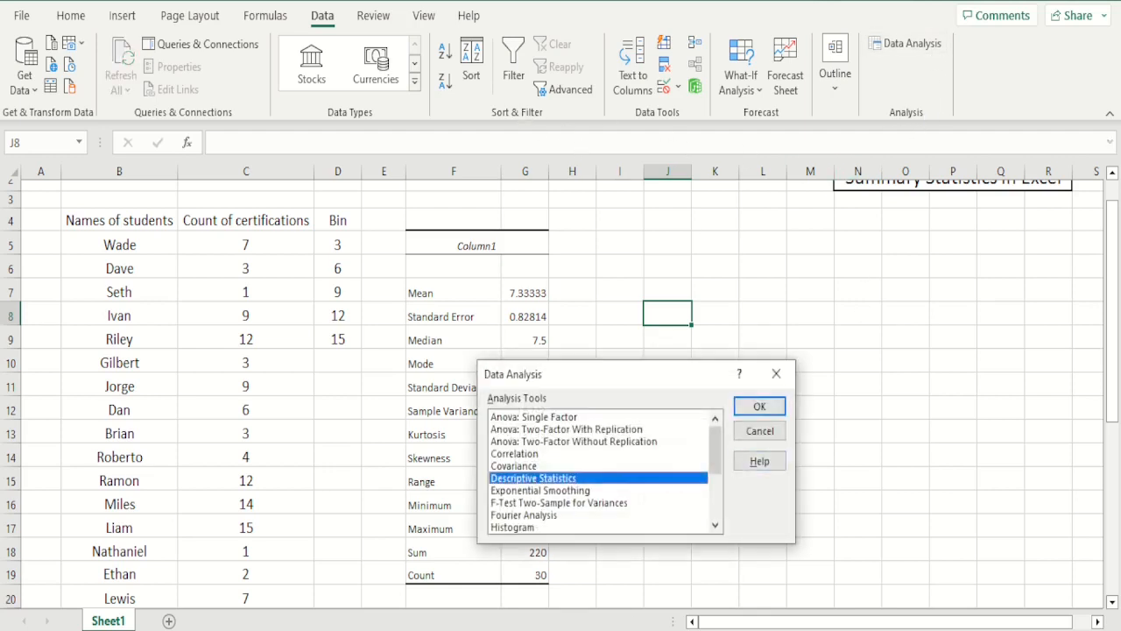
click(529, 527)
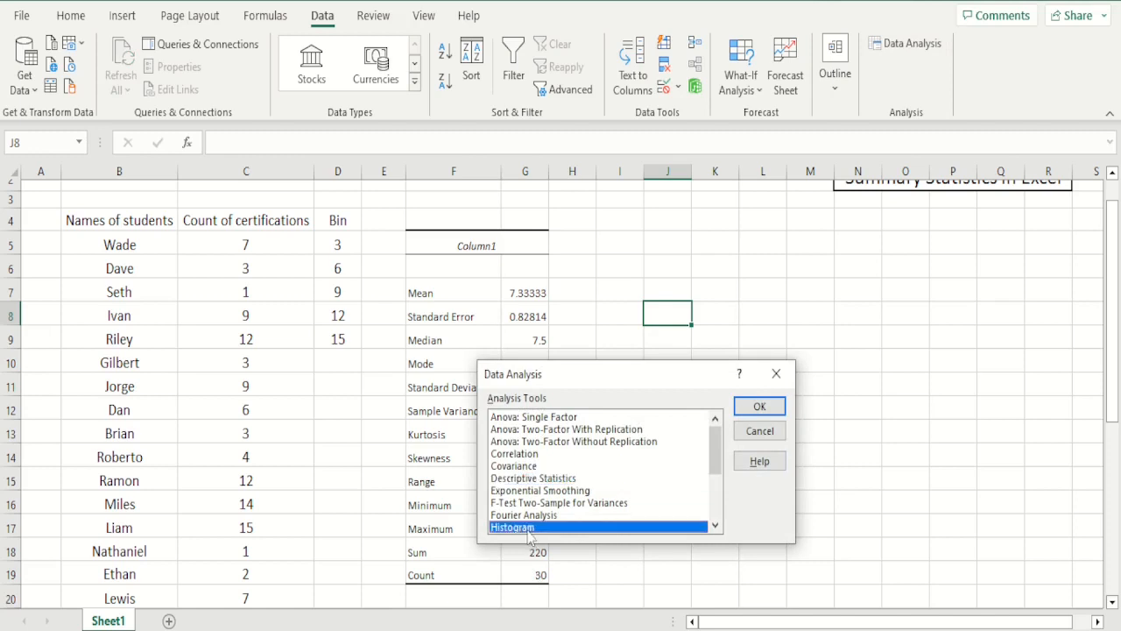
click(758, 406)
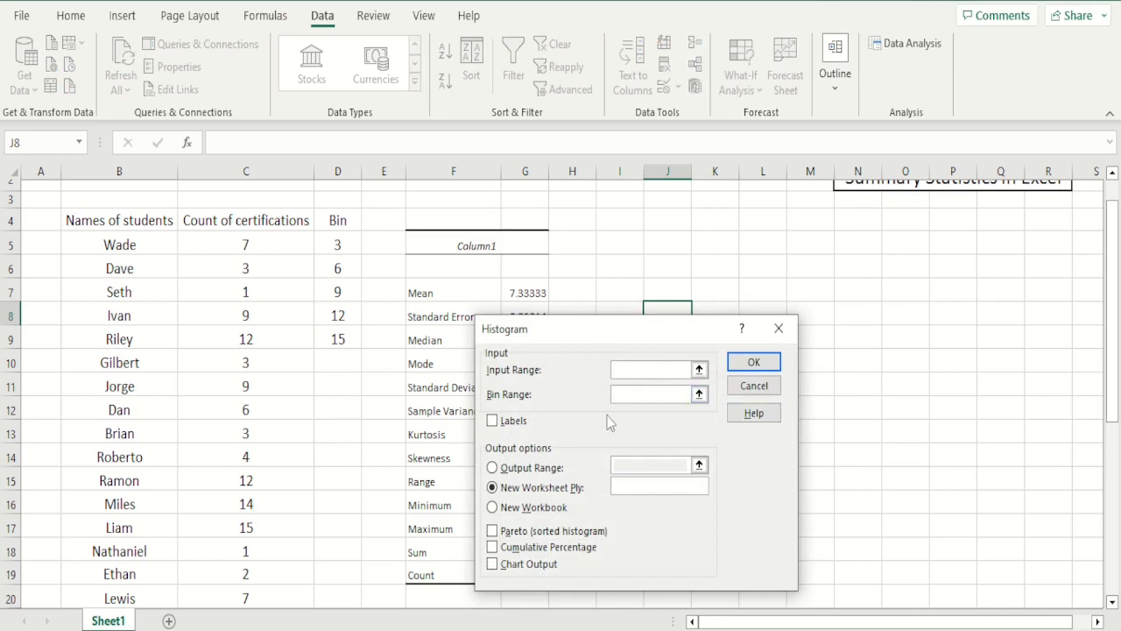
click(272, 245)
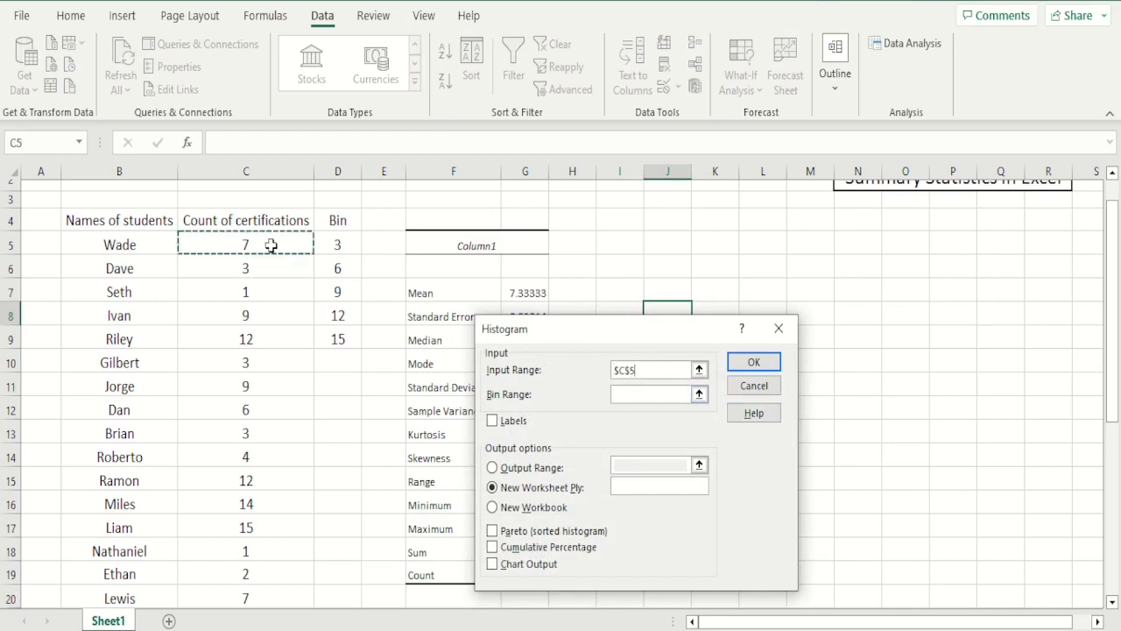
key(ctrl+shift+Down)
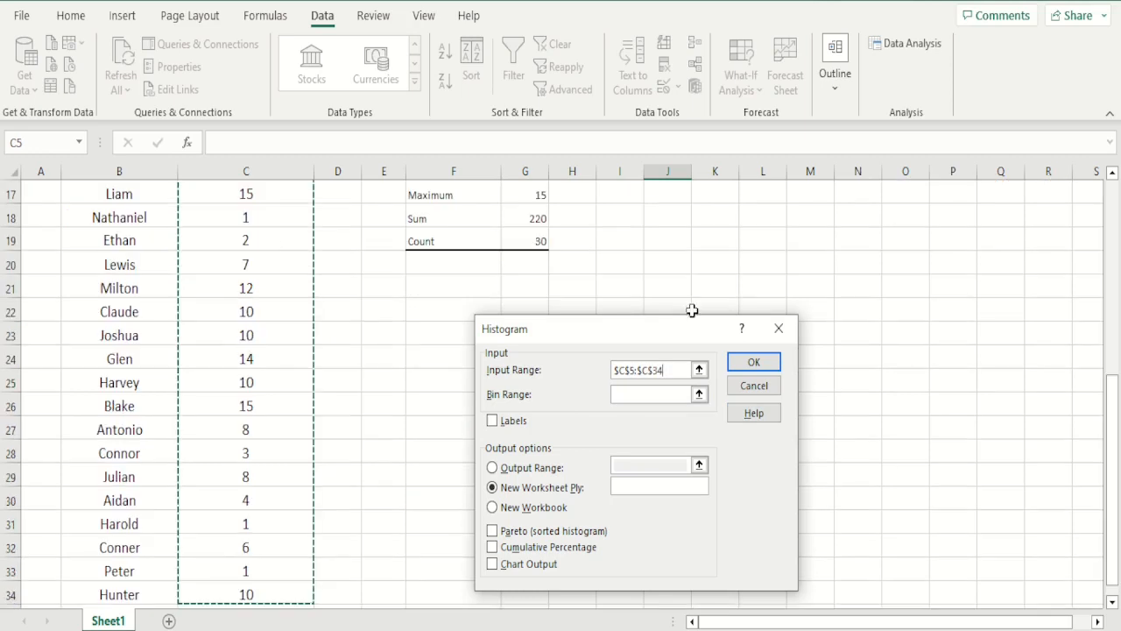
Set the histogram's bin range to D5:D9 and its output range to cell J6
click(639, 394)
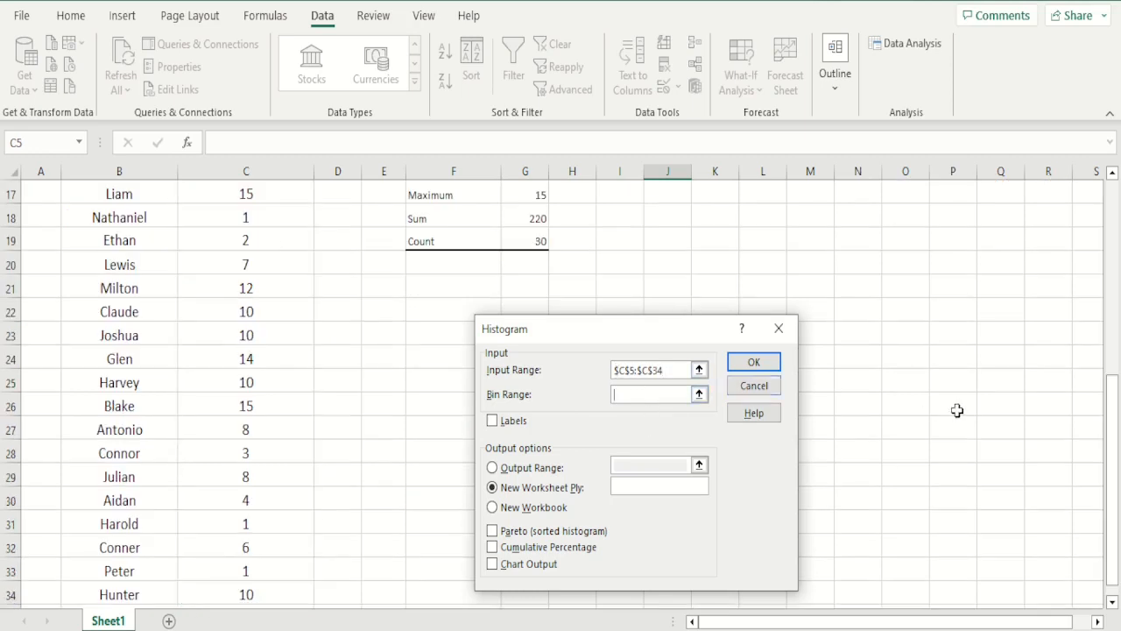
drag(1114, 407, 1118, 234)
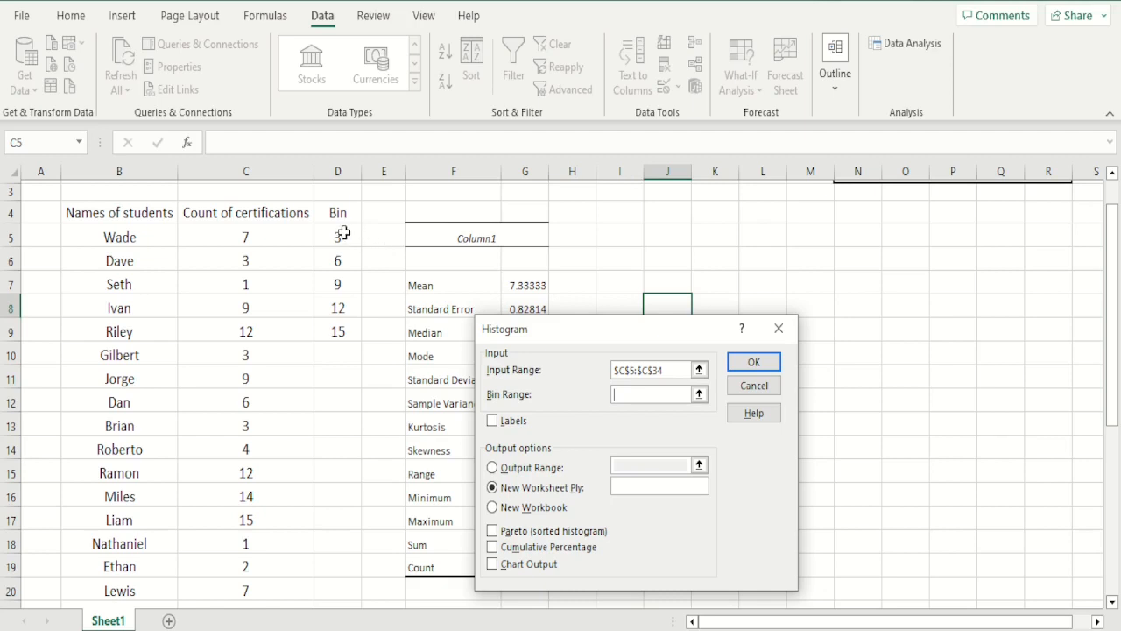
drag(344, 234, 345, 327)
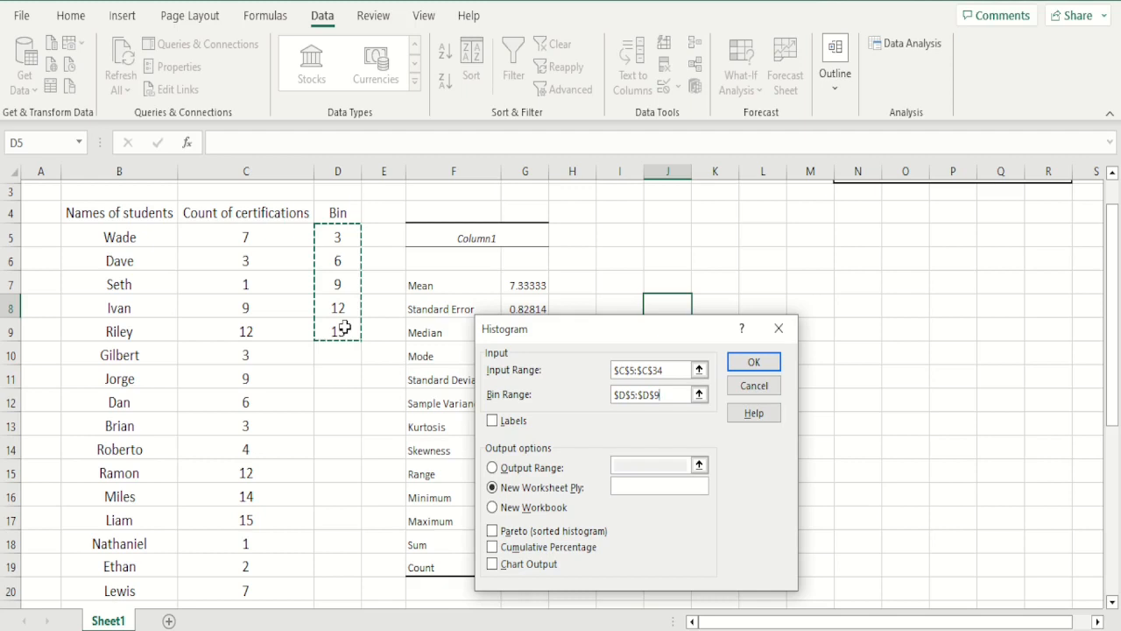
click(516, 471)
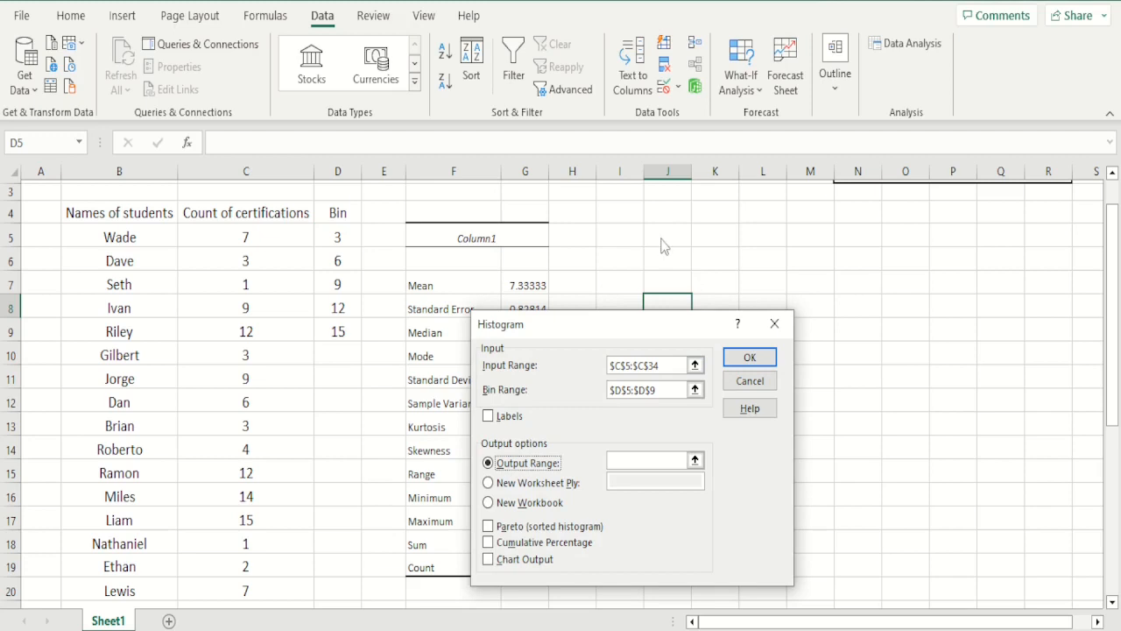
click(634, 462)
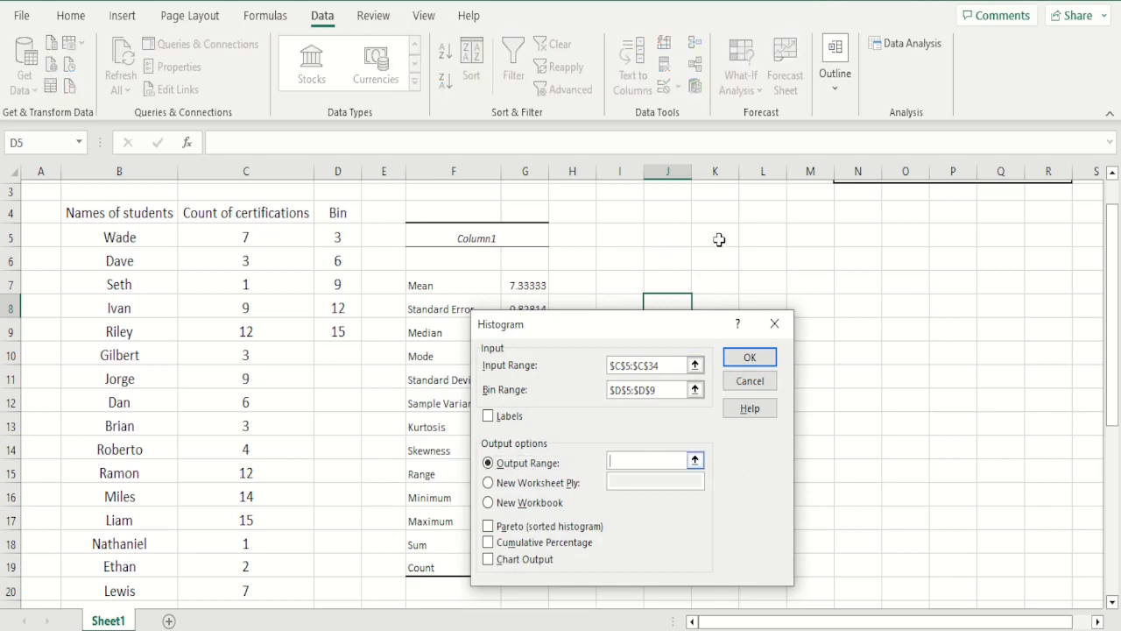
click(671, 261)
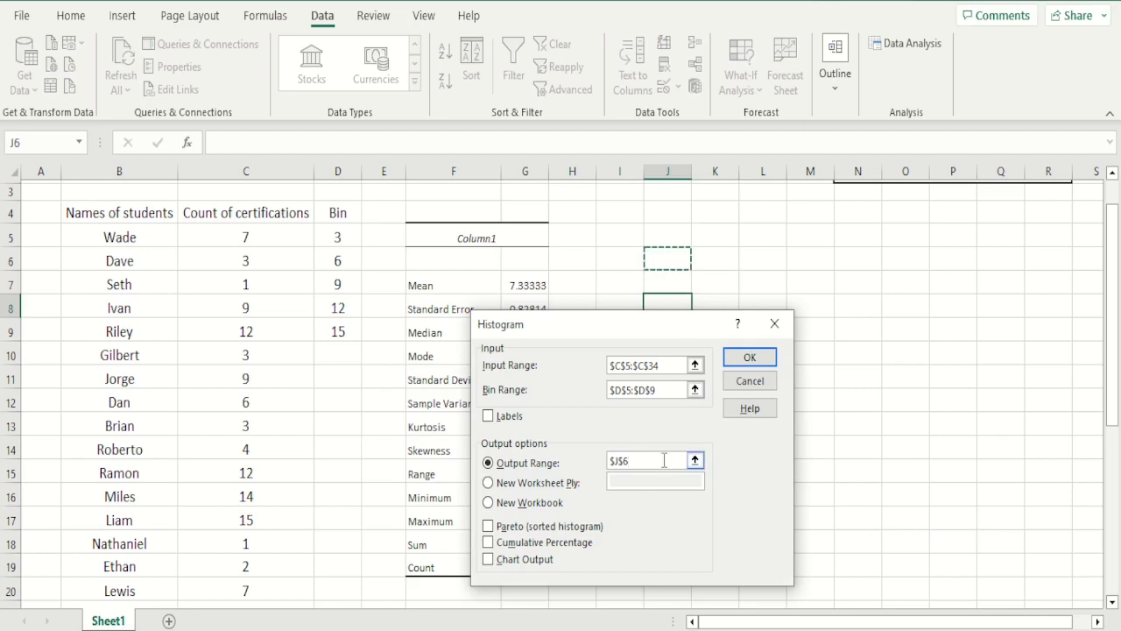
Enable chart output and generate the histogram with its frequency table
click(518, 562)
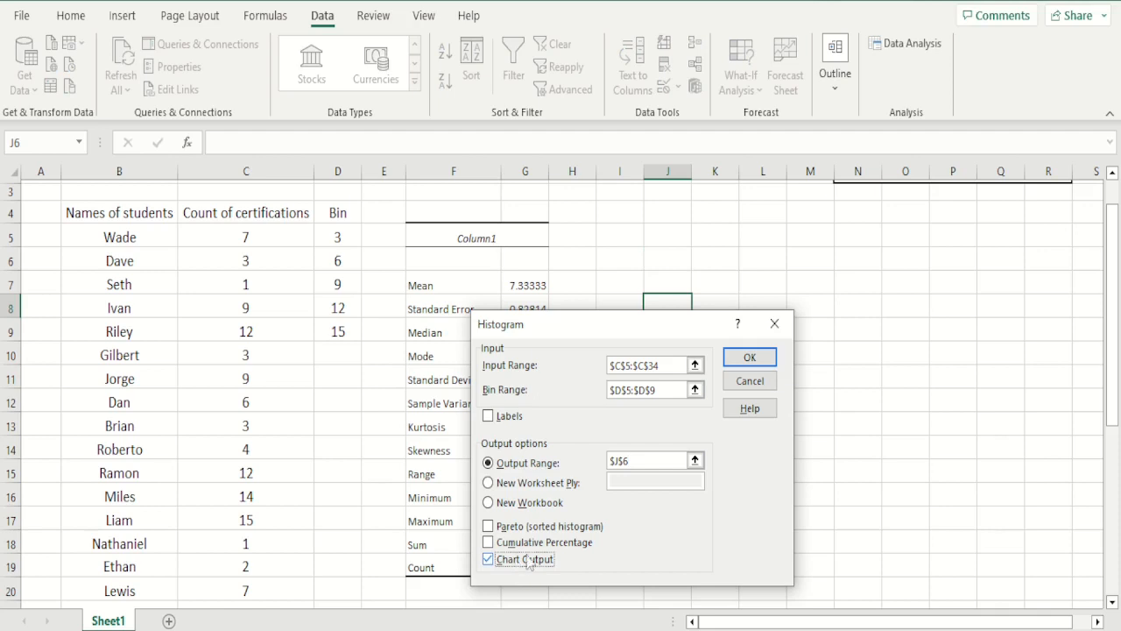
click(763, 358)
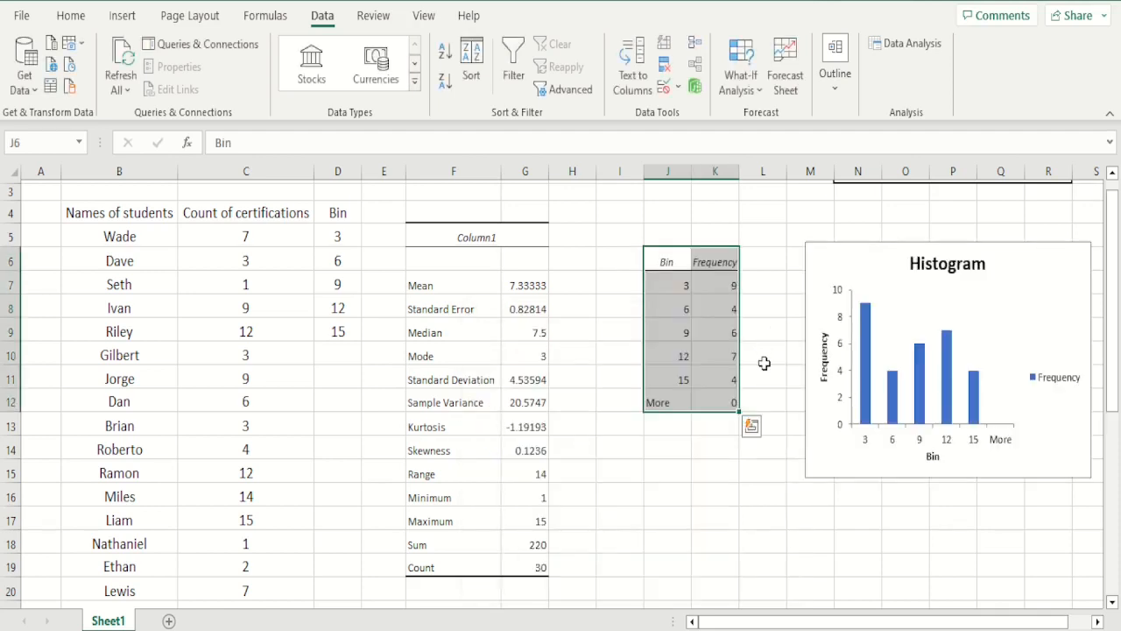
click(778, 474)
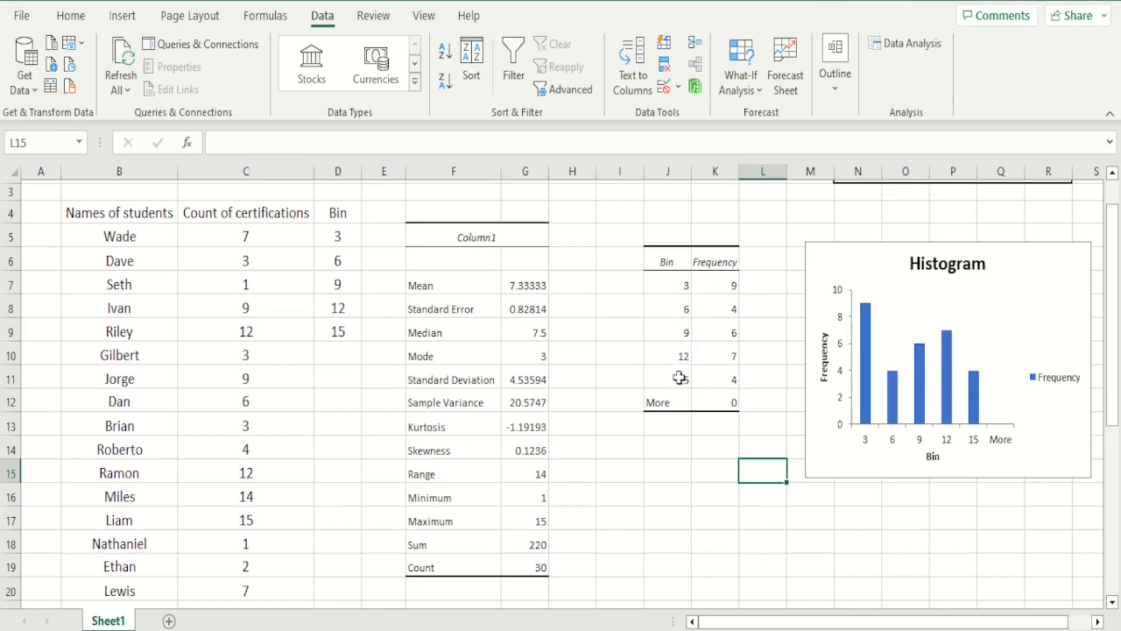
Add the heading "Class Intervals" in I6 beside the histogram's Bin column and fit column I's width to it
click(619, 280)
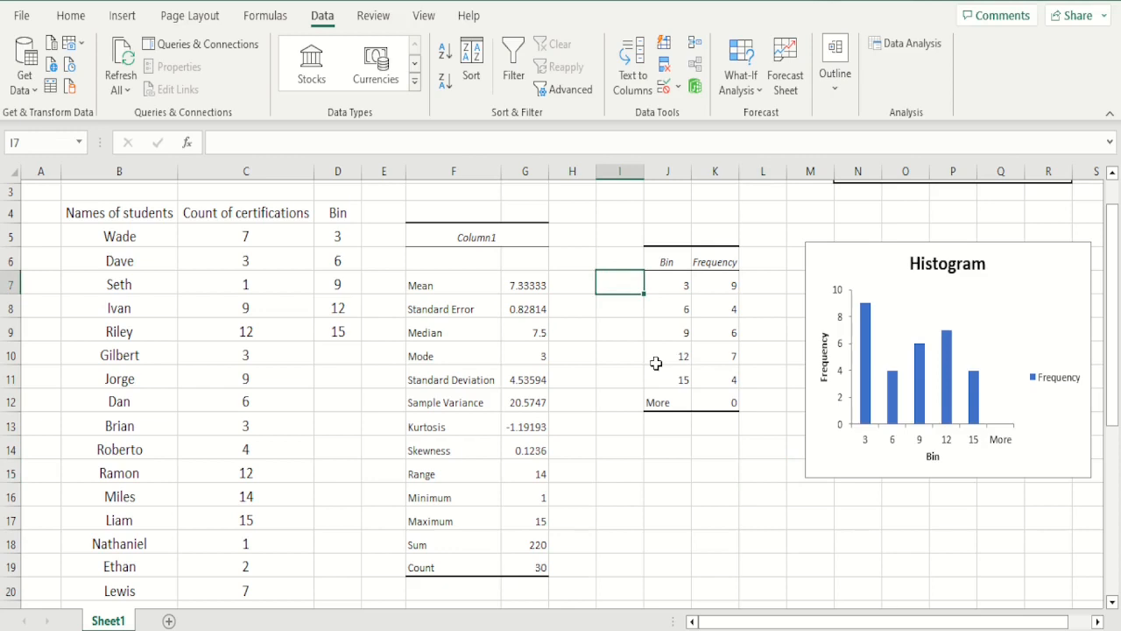
key(Up)
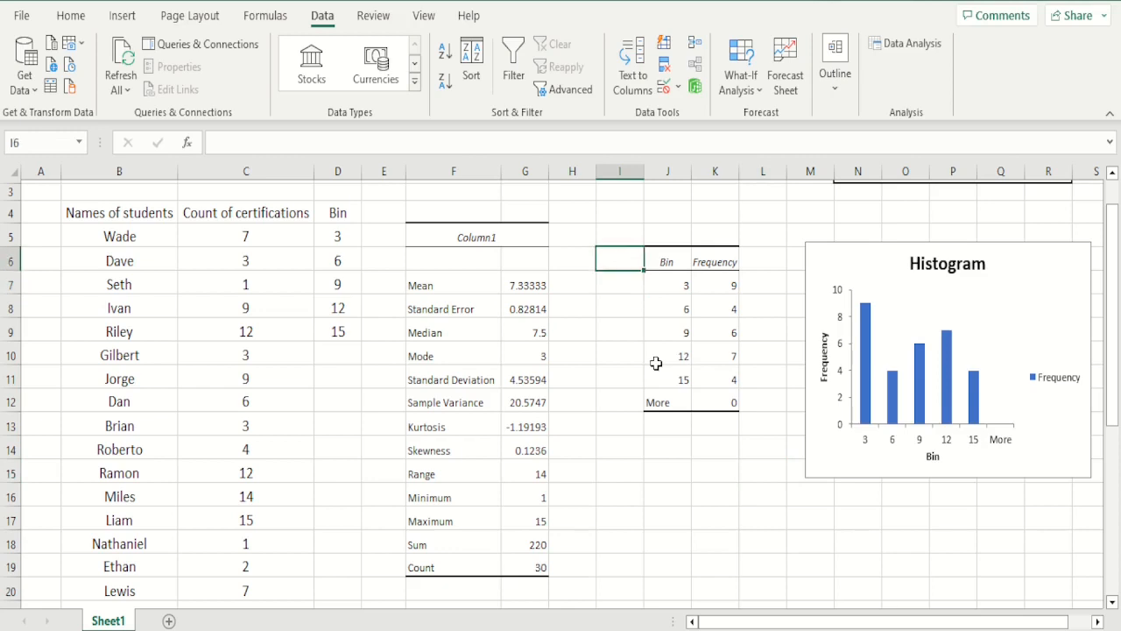
text(Class)
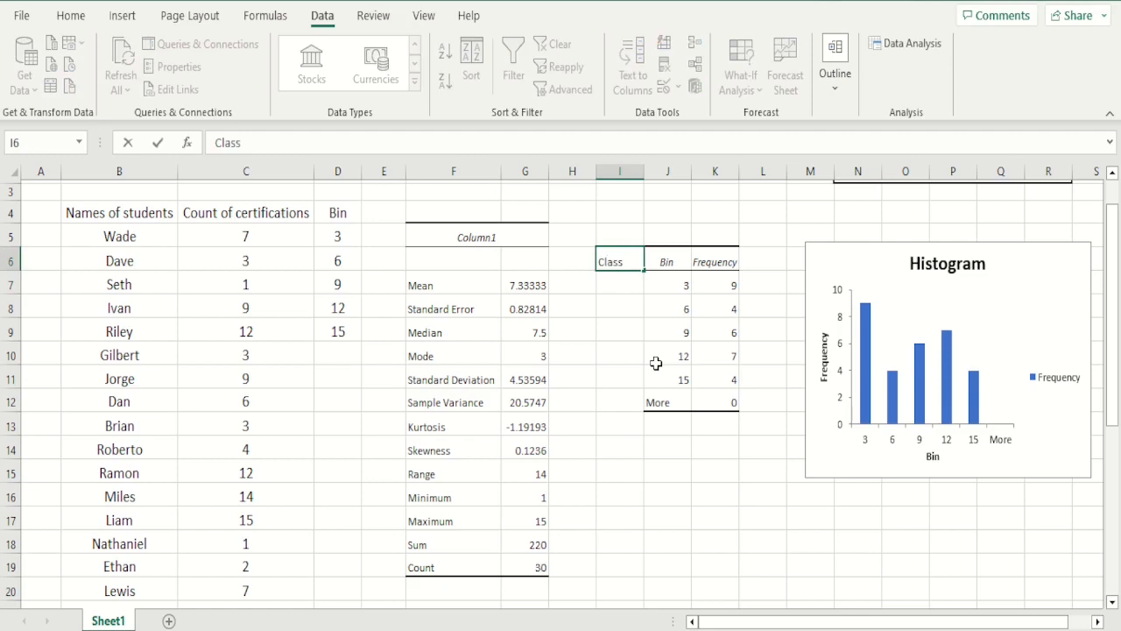
text( Interval)
key(Return)
key(Up)
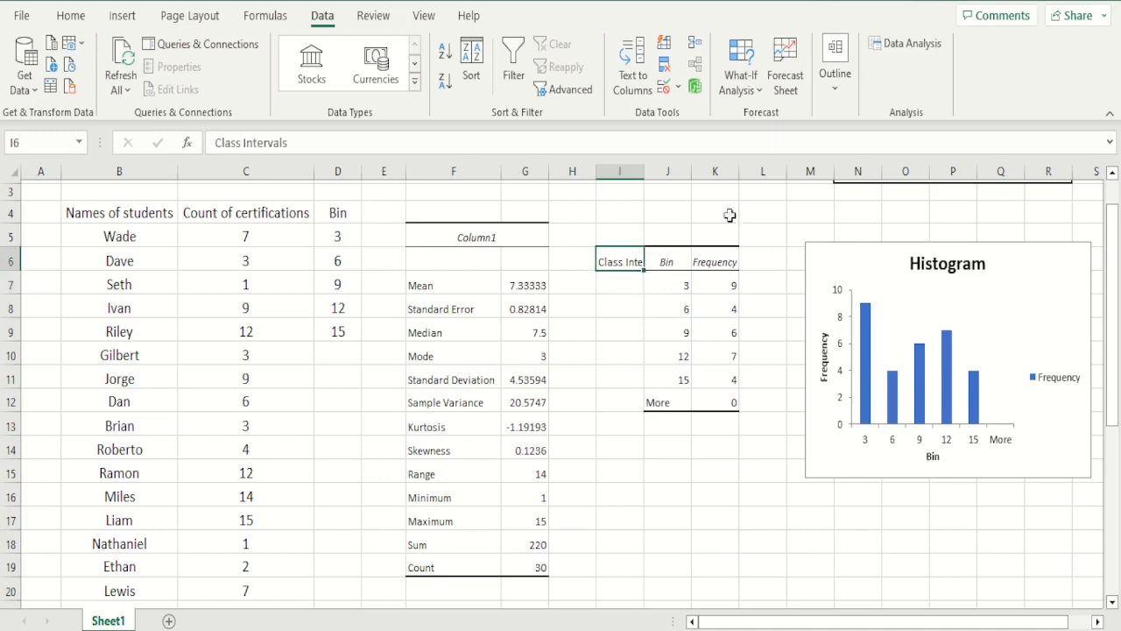
double_click(642, 172)
Enter the class intervals 0-3 and 4-6 as text in cells I7 and I8
key(Down)
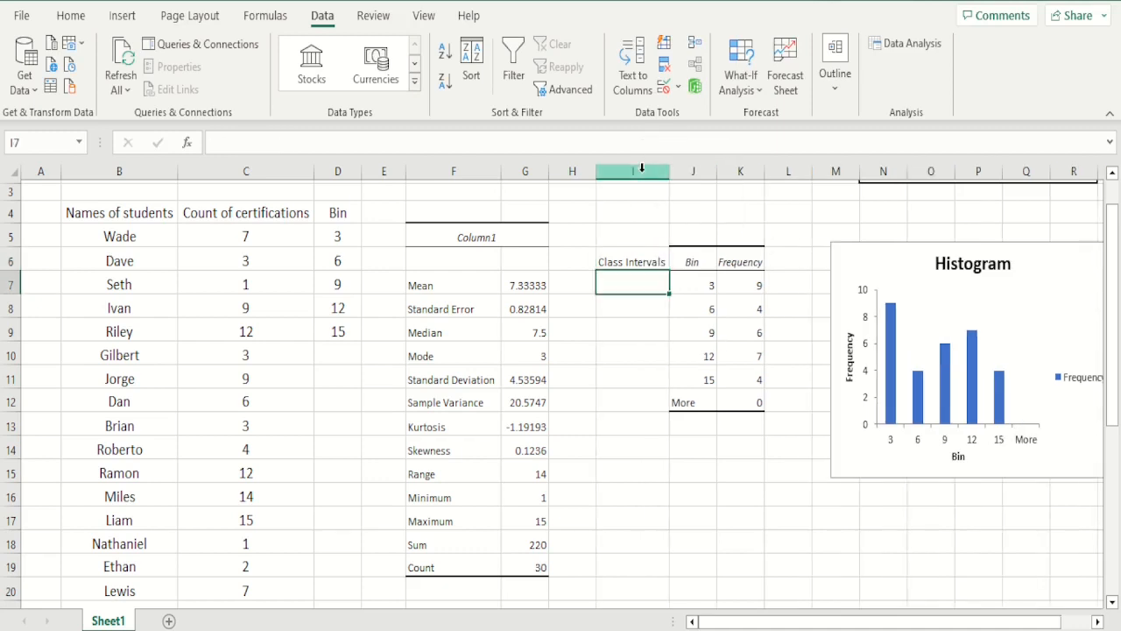
text(0)
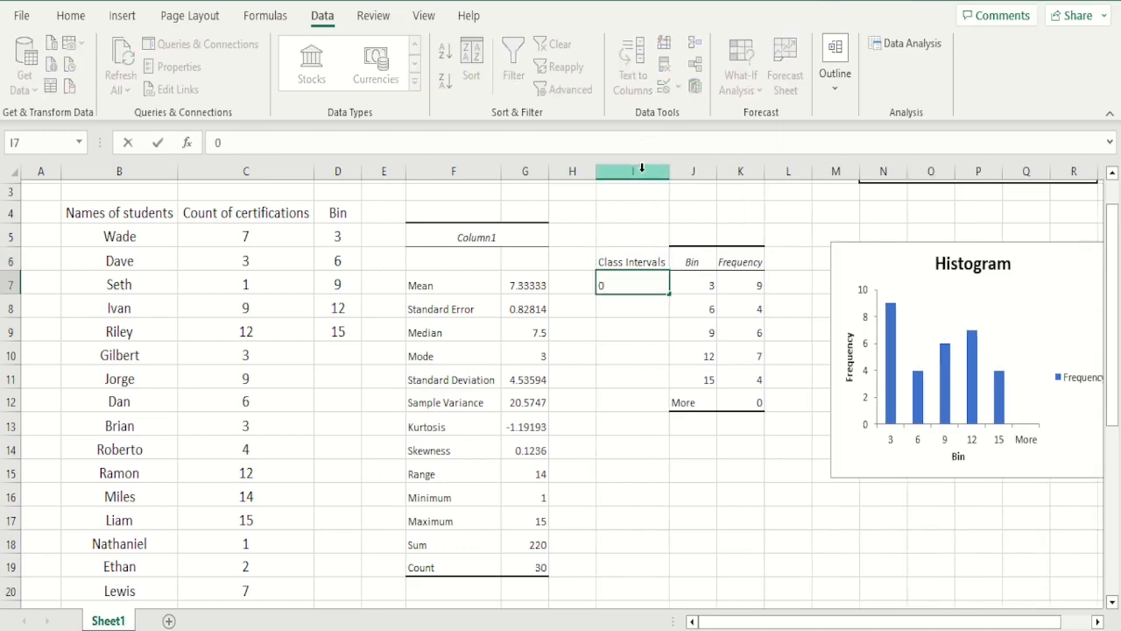
key(BackSpace)
text('0-3)
key(Return)
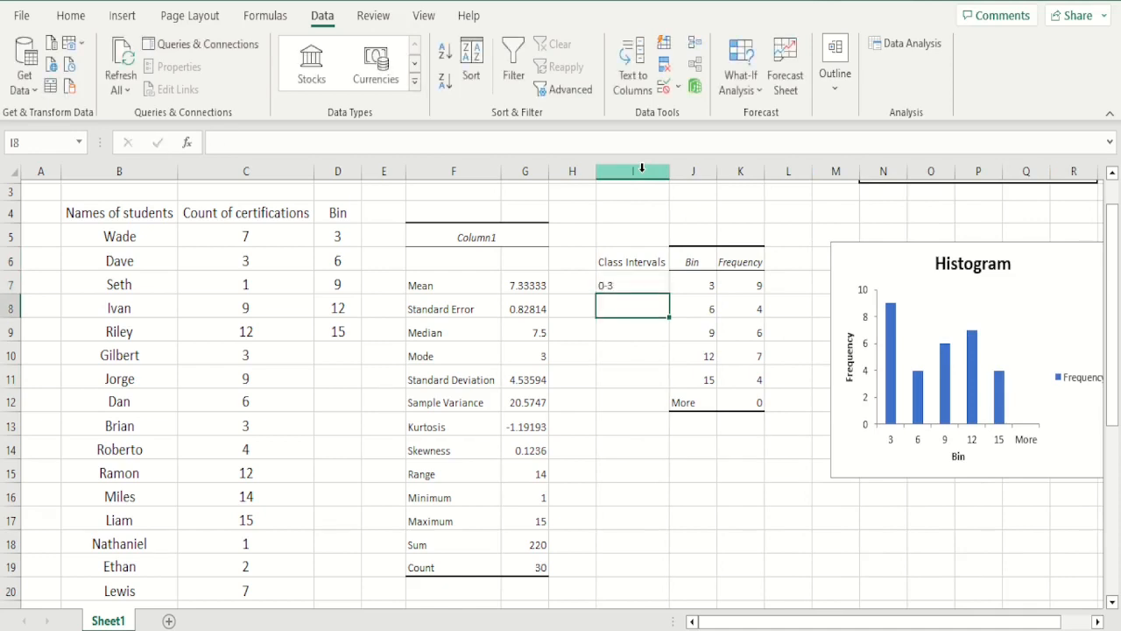
text('4)
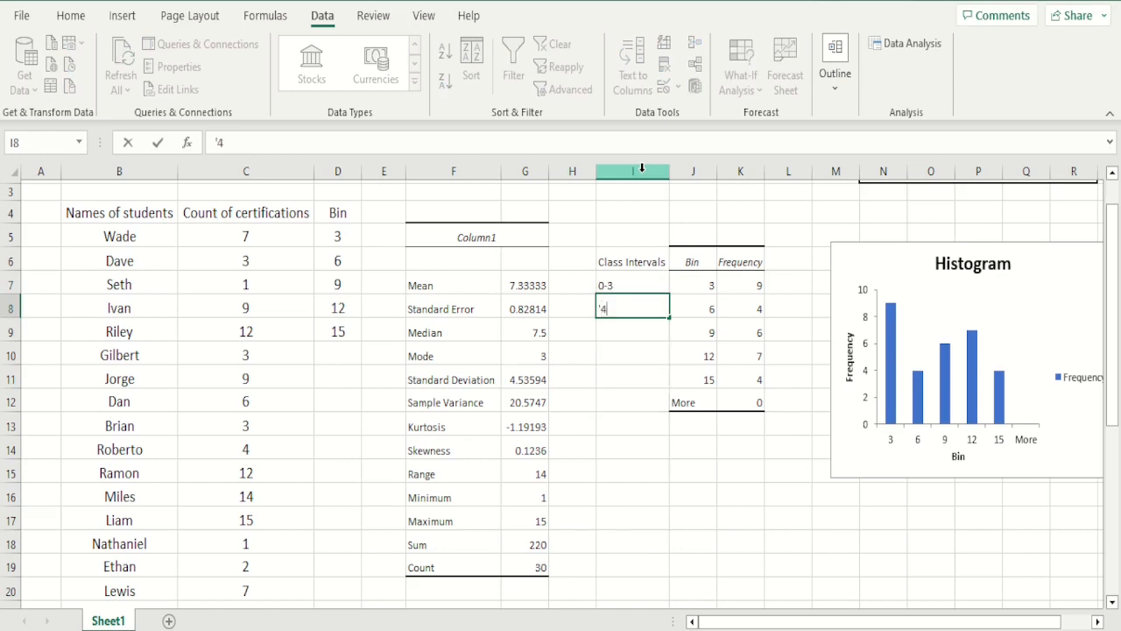
text(-6)
key(Return)
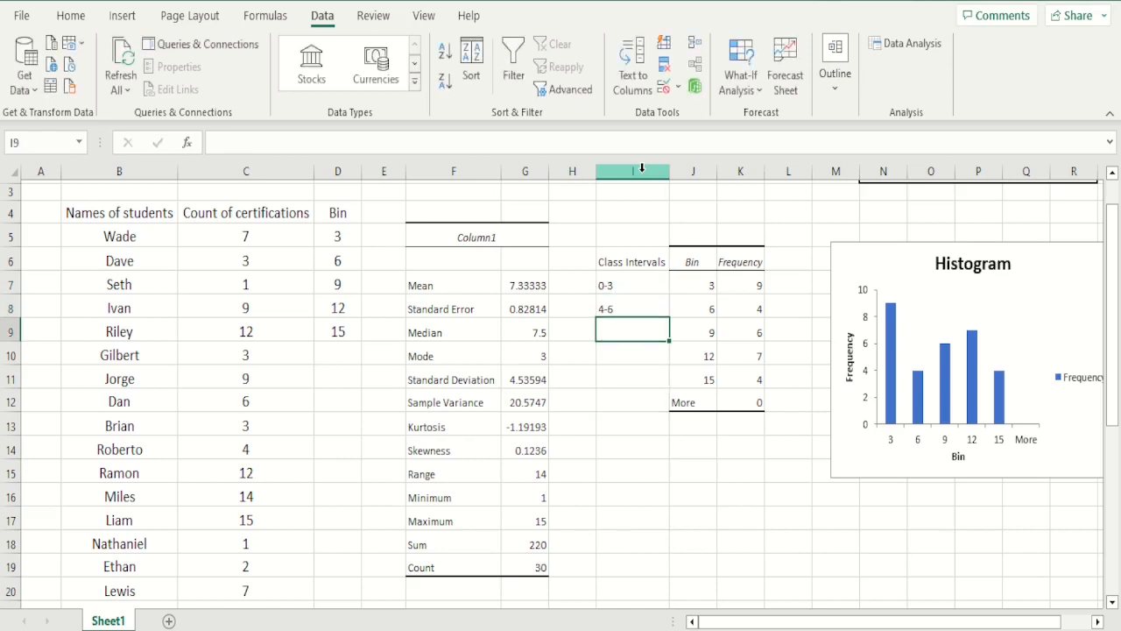
Enter the class intervals 7-9 and 10-12 as text in cells I9 and I10
text('5)
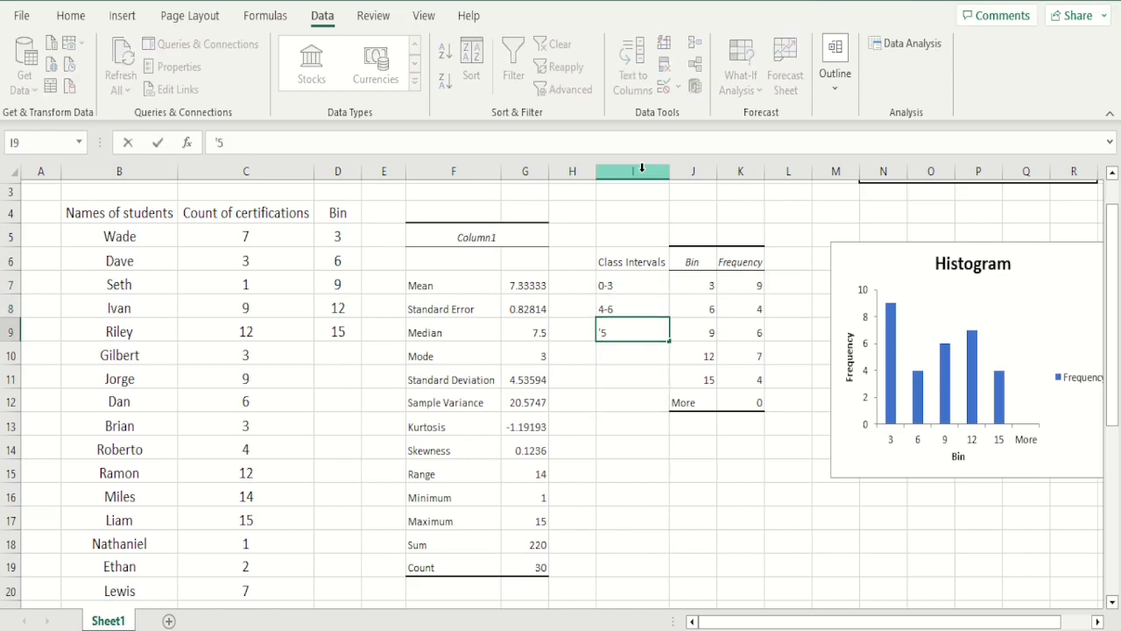
key(BackSpace)
text(7-9)
key(Return)
text(')
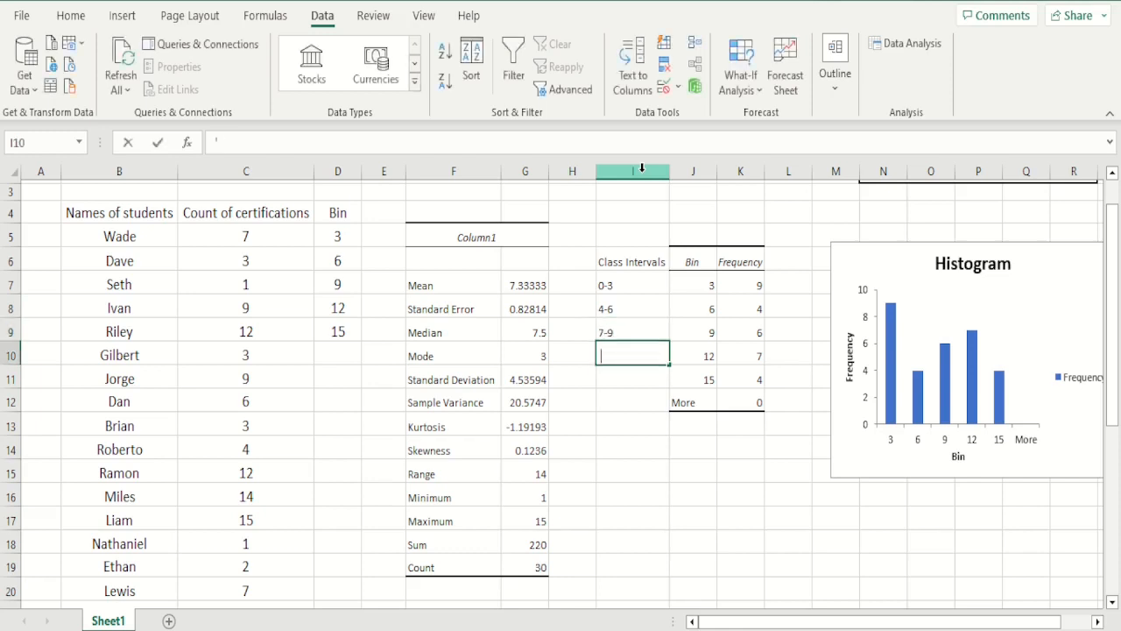
text(10-12)
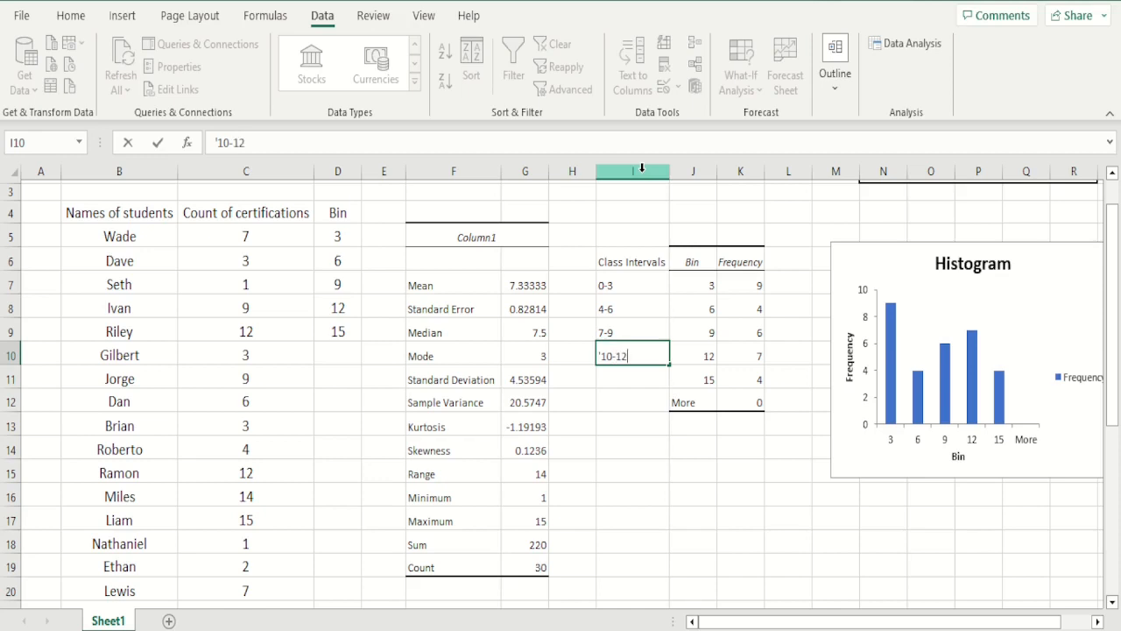
key(Return)
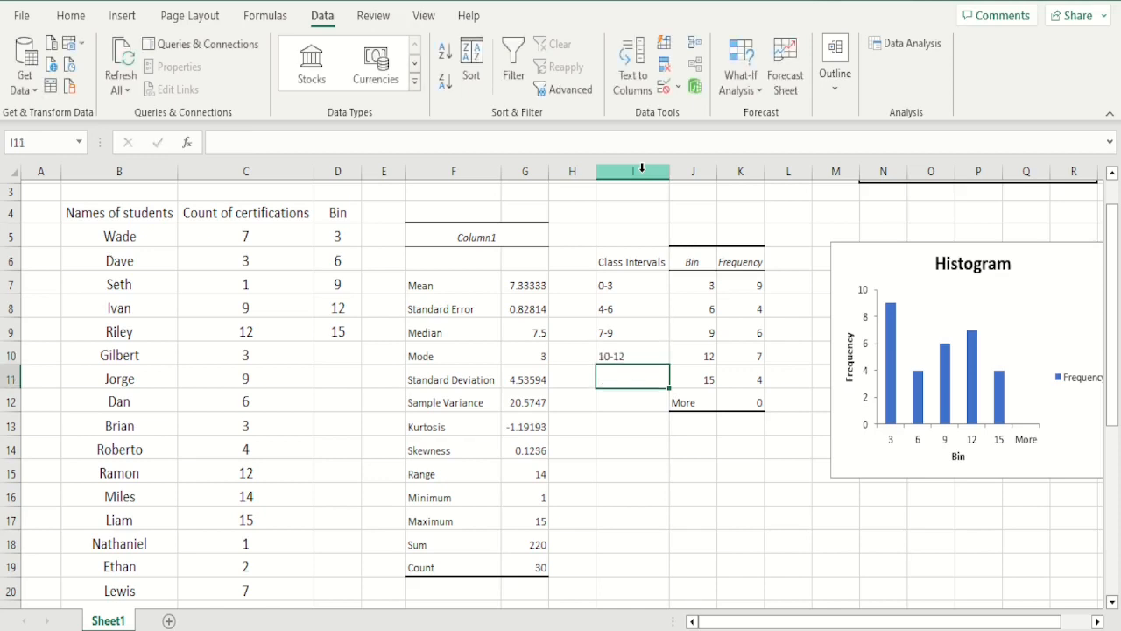
Enter the last class interval, 13-15, as text in cell I11
text('13-)
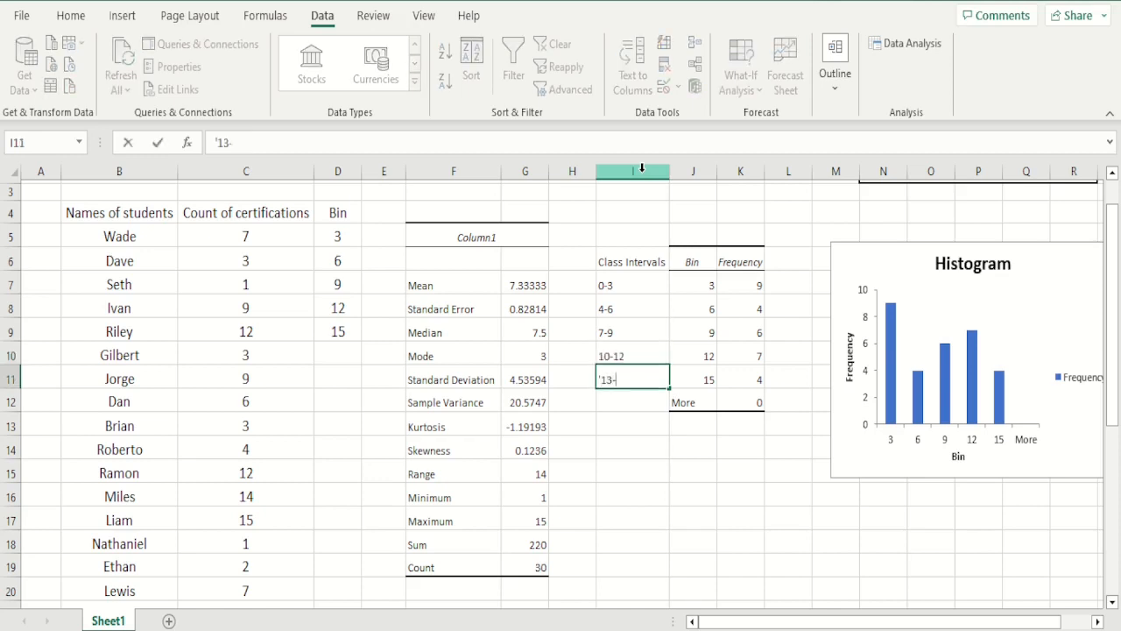
text(16)
key(BackSpace)
text(5)
key(Return)
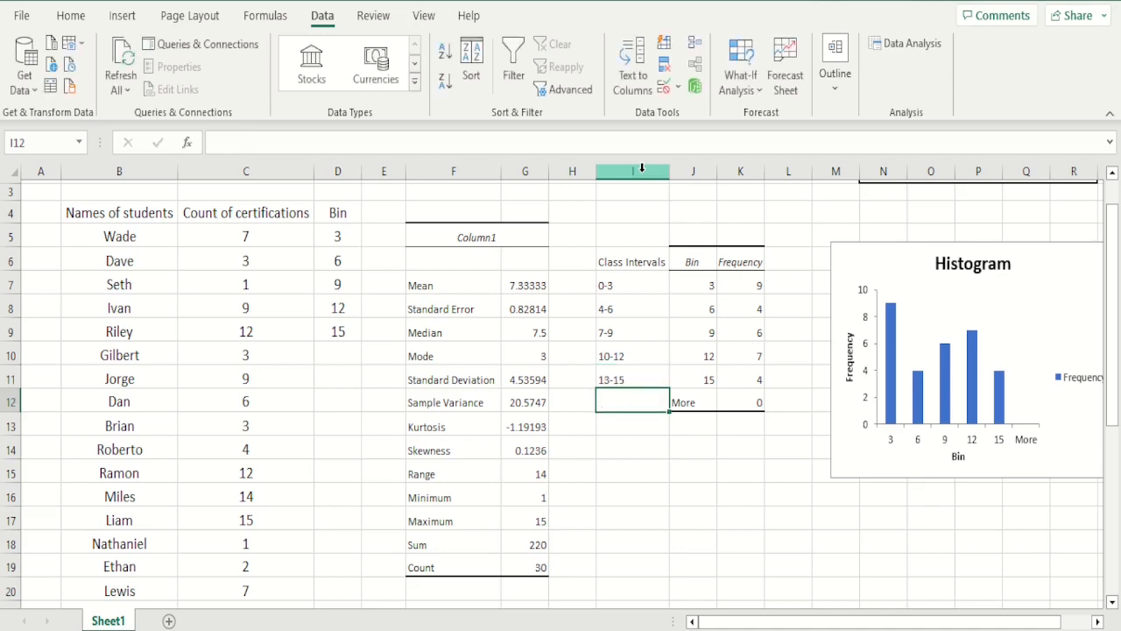
Compare the class intervals in column I with their corresponding bin values in column J, row by row from row 7
key(Up)
key(Up)
key(Up)
key(Up)
key(Up)
key(Right)
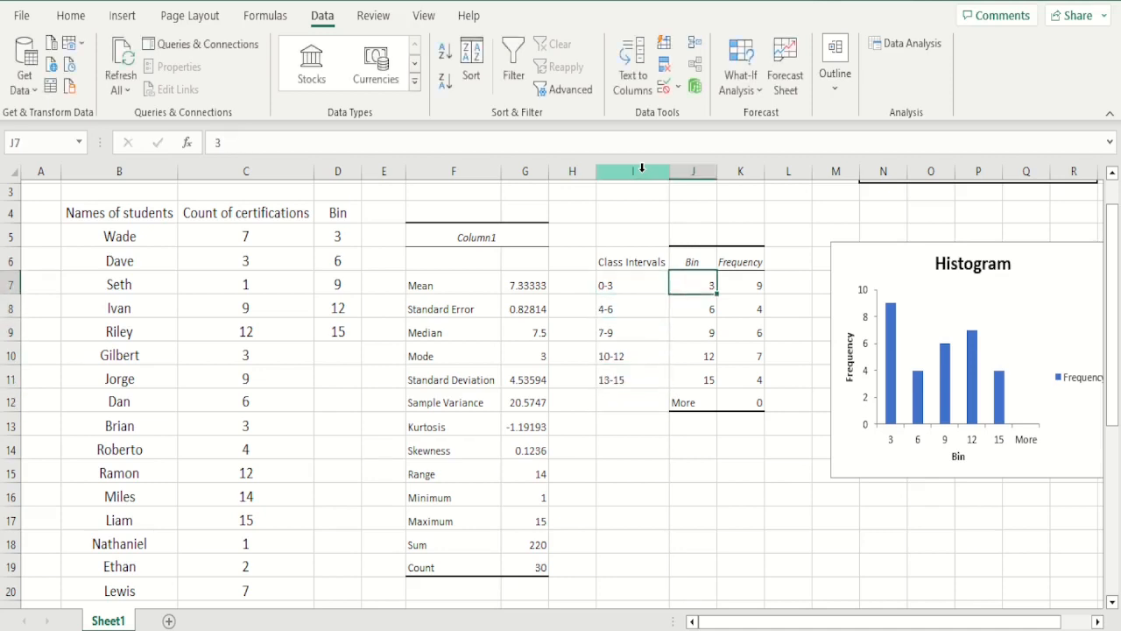
key(Left)
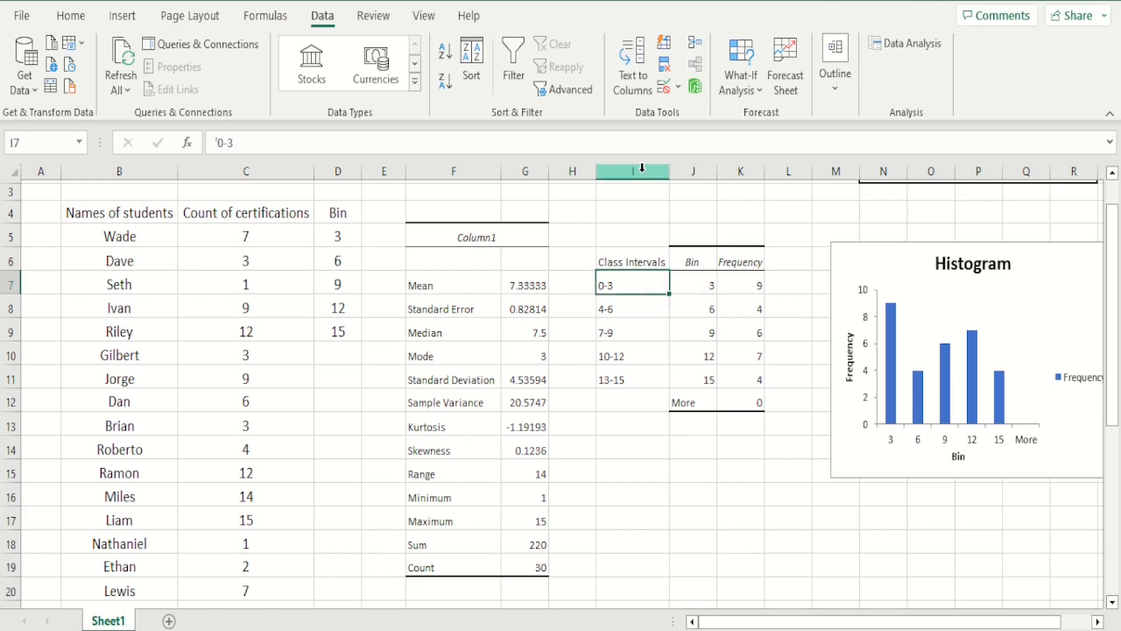
key(Down)
key(Right)
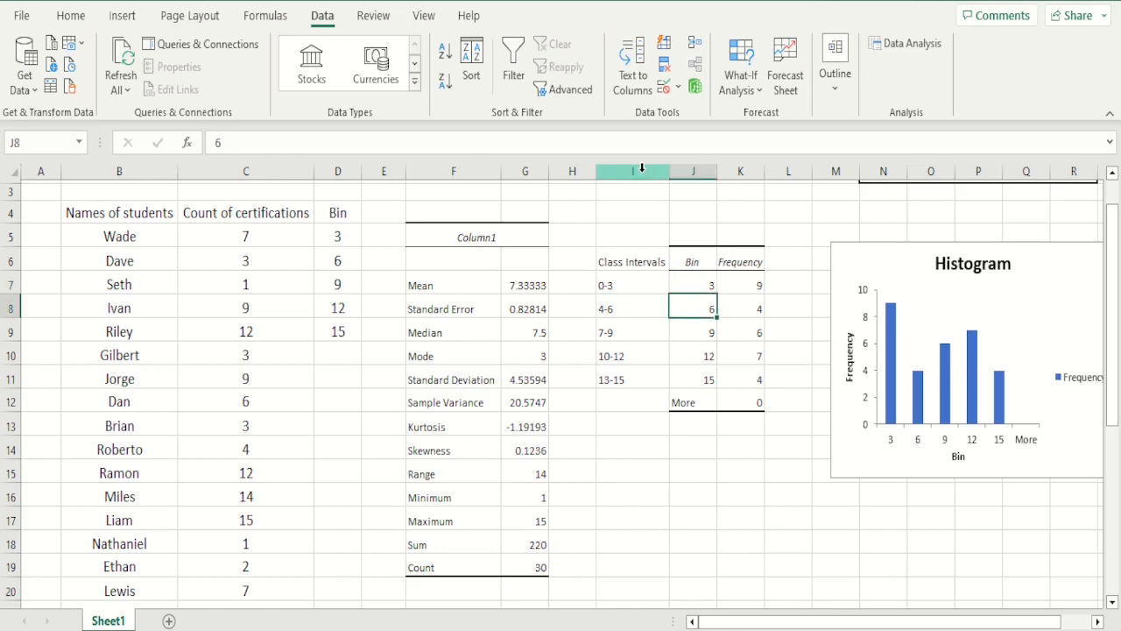
key(Up)
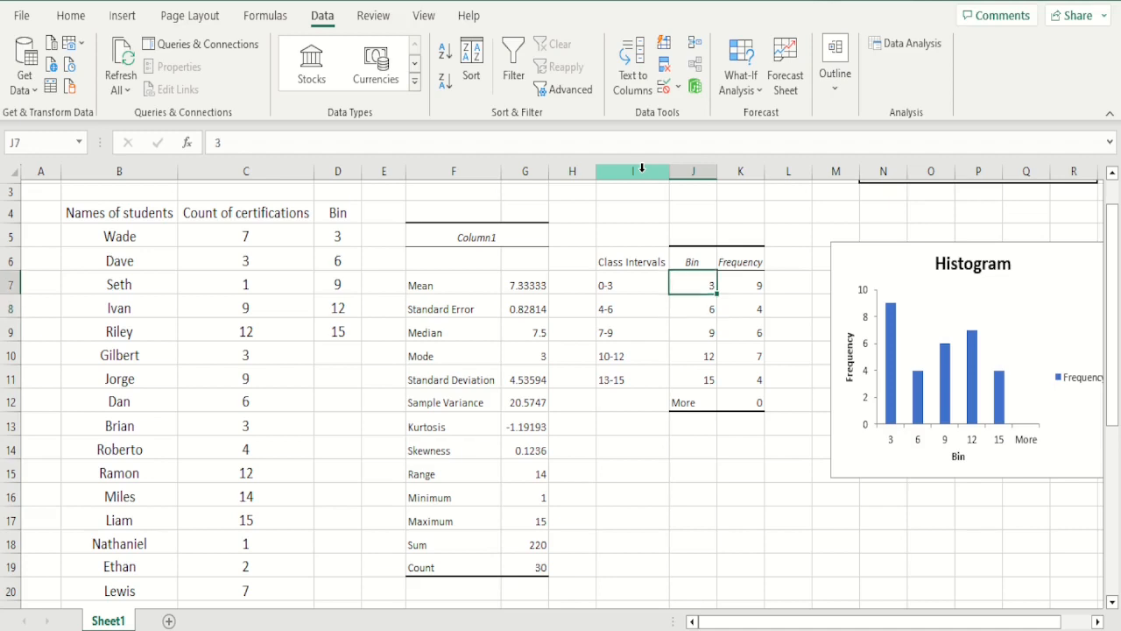
key(Down)
key(Left)
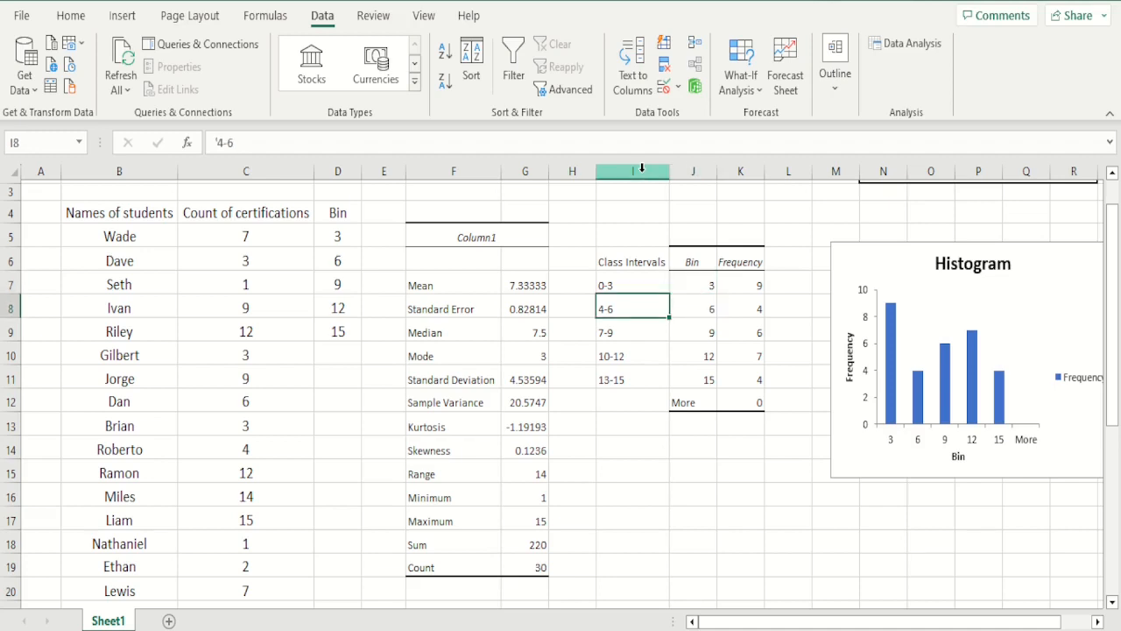
key(Right)
key(Left)
key(Down)
key(Right)
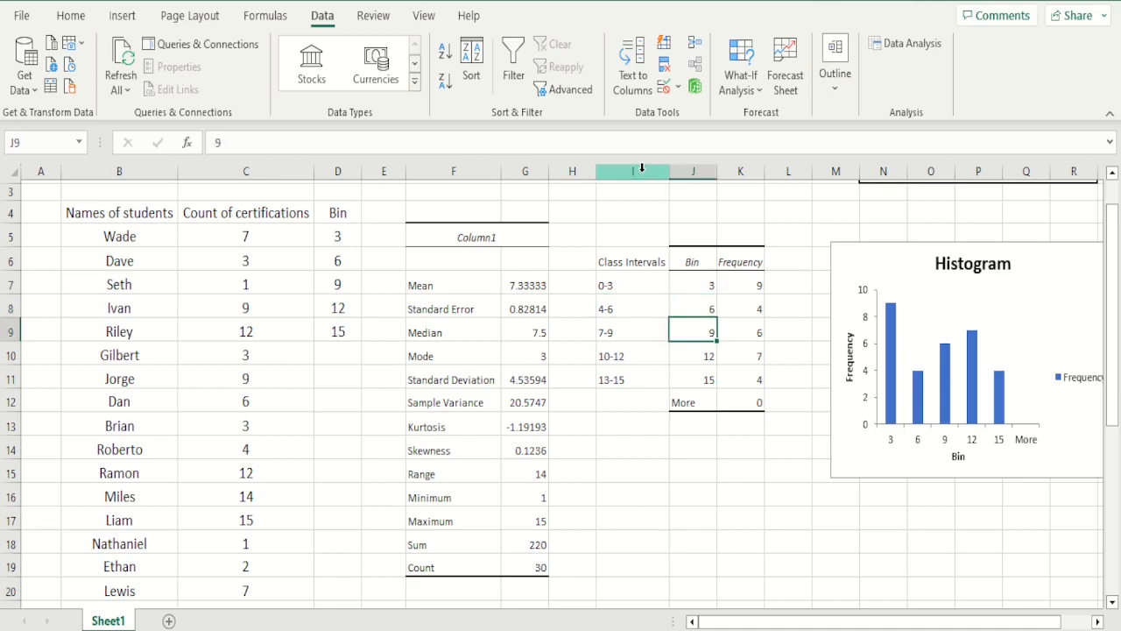
key(Down)
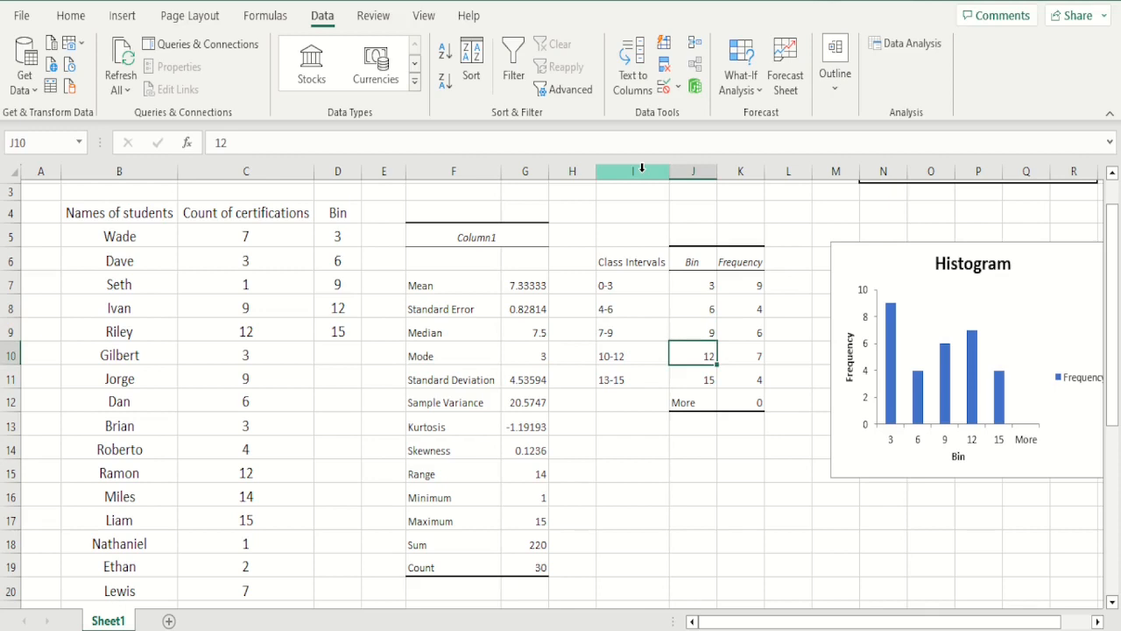
click(782, 563)
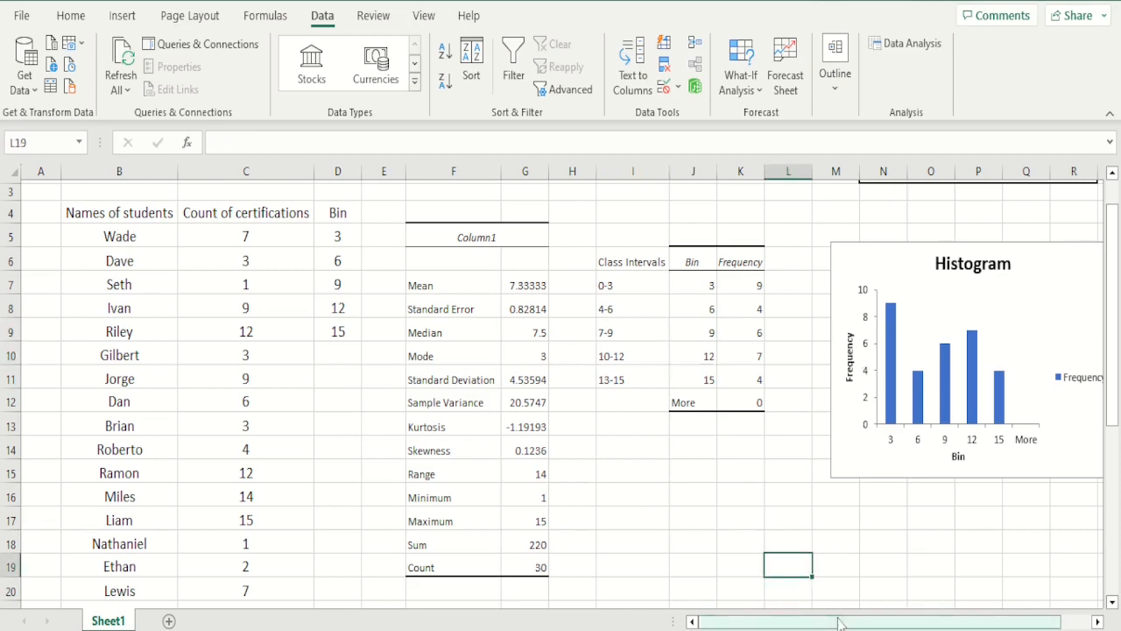
mouse_move(839, 622)
mouse_down()
mouse_move(869, 622)
mouse_move(841, 622)
mouse_up()
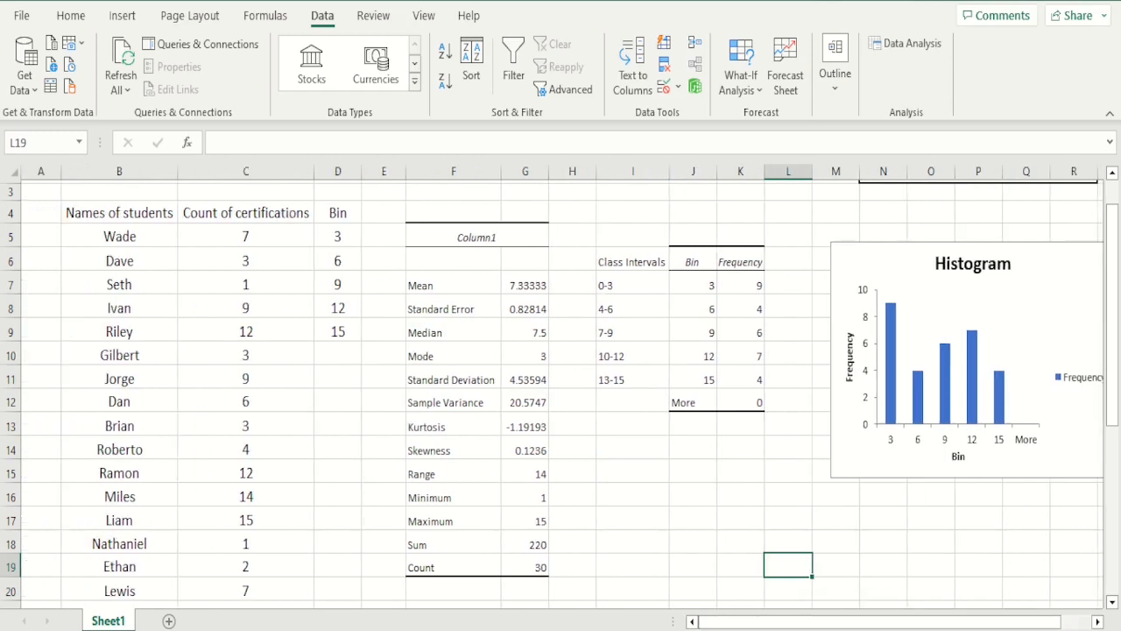
click(726, 522)
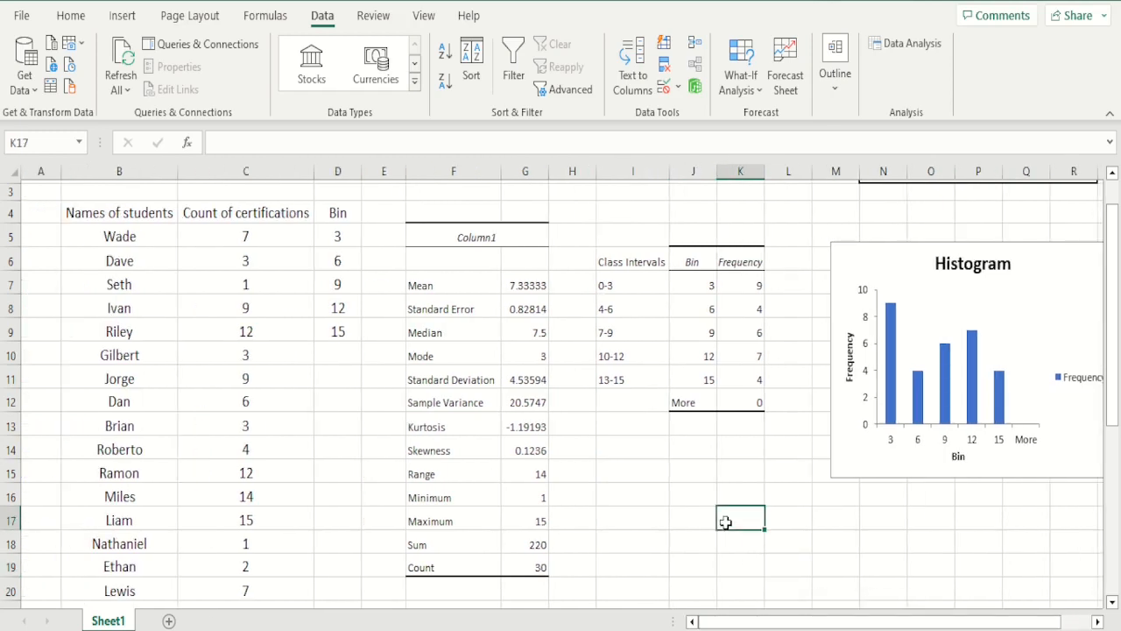